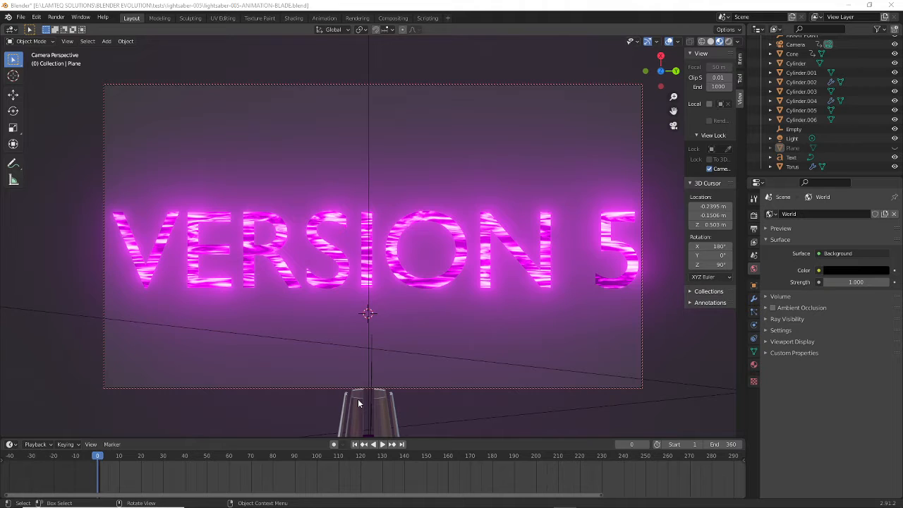
- Play back the lightsaber animation and stop it at about frame 310, with the green blade fully extended
click(384, 445)
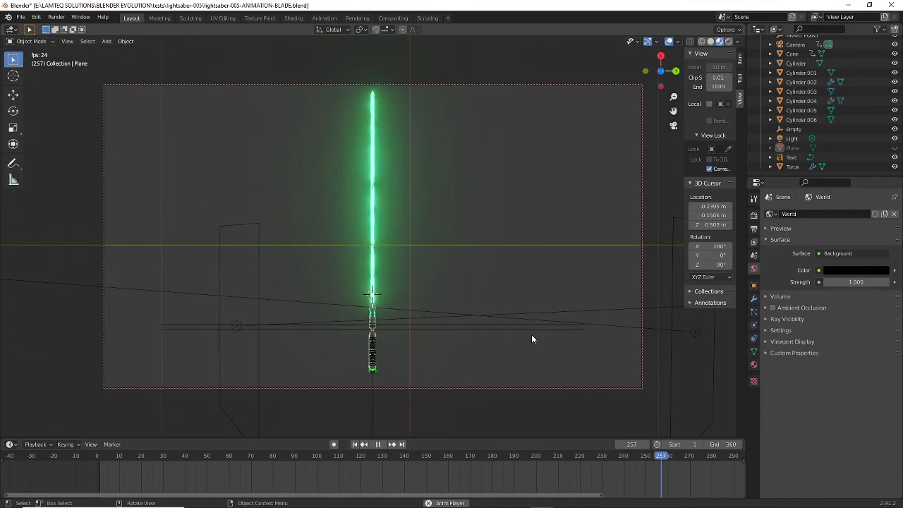
click(382, 445)
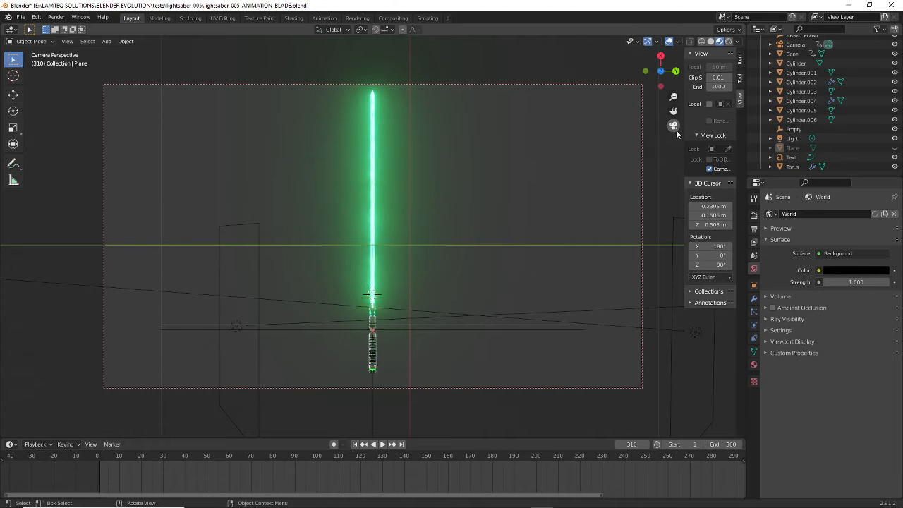
- Leave the camera view, inspect the hilt and emitter up close, and select the green blade
key(KP_3)
middle_drag(370, 315, 352, 311)
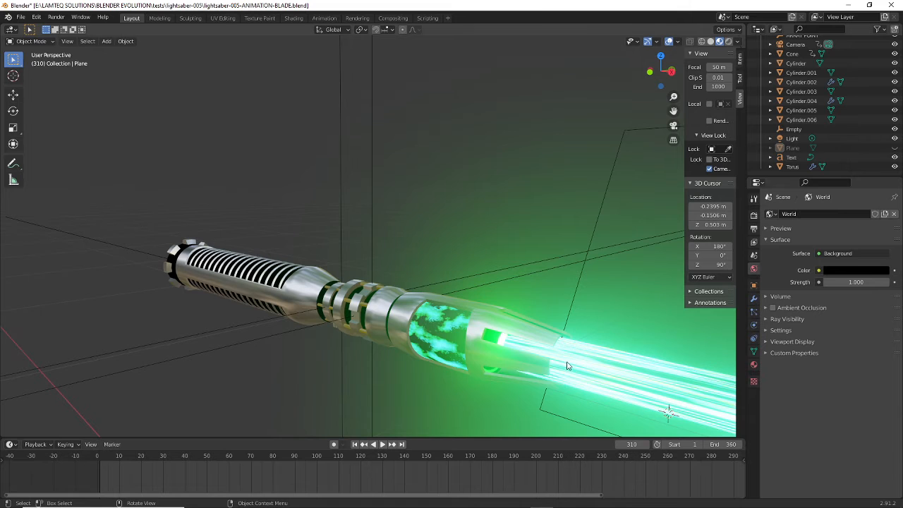
scroll(599, 362, down, 4)
scroll(614, 339, up, 3)
middle_drag(611, 338, 578, 338)
click(588, 339)
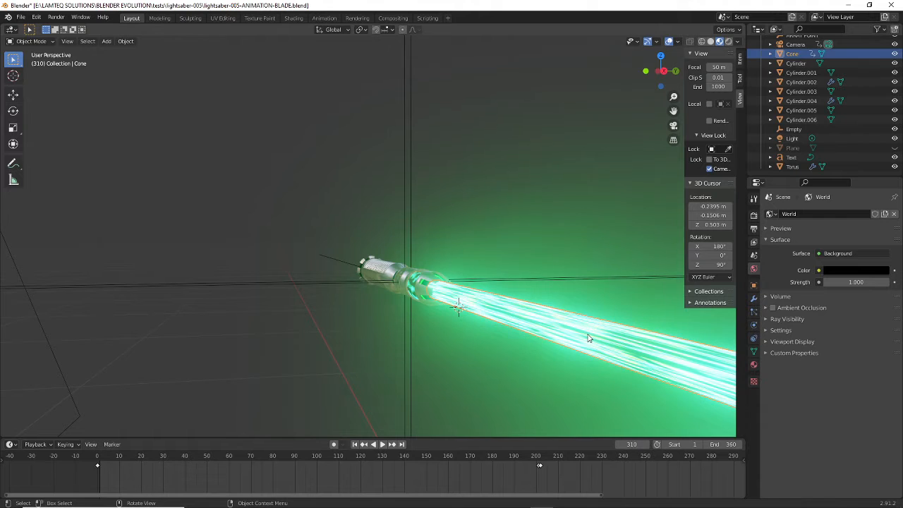
- Switch to the Shading workspace and examine the node setup of the blade's EMISSON-BLADE-COREBEAM.001 material
click(293, 18)
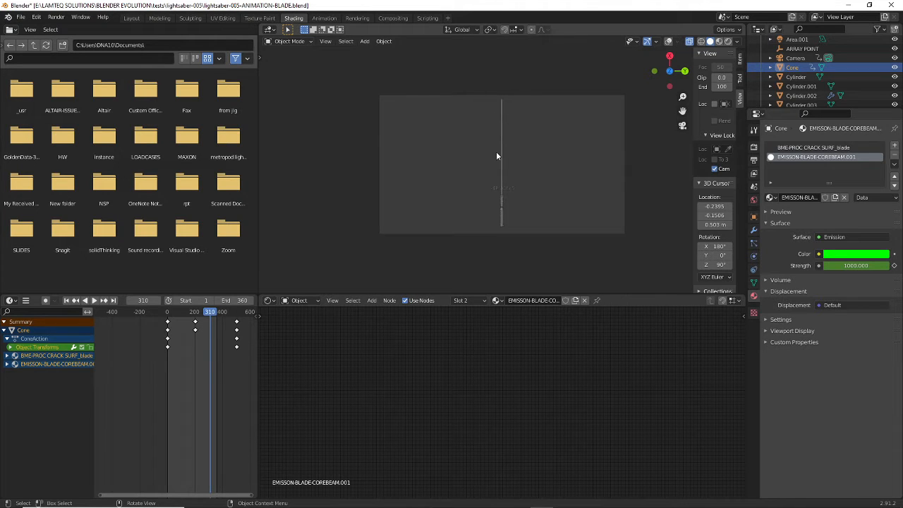
click(501, 376)
scroll(493, 358, down, 5)
scroll(471, 353, down, 3)
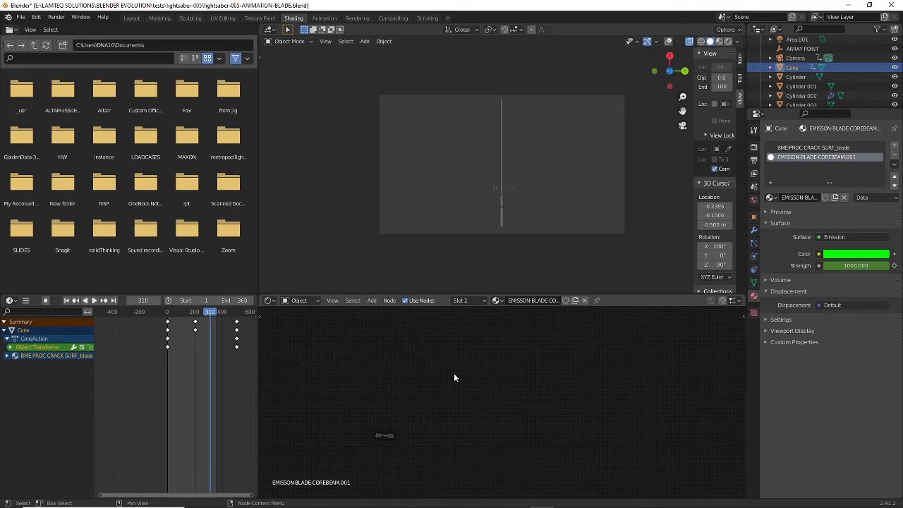
scroll(437, 399, up, 7)
middle_drag(429, 416, 590, 360)
scroll(451, 408, up, 5)
scroll(444, 407, up, 8)
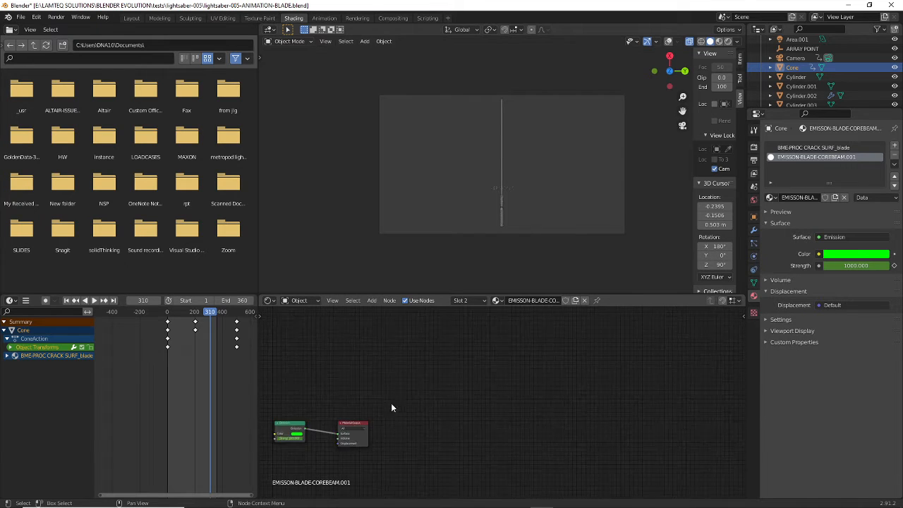
middle_drag(391, 403, 517, 336)
scroll(448, 378, up, 8)
middle_drag(441, 377, 523, 411)
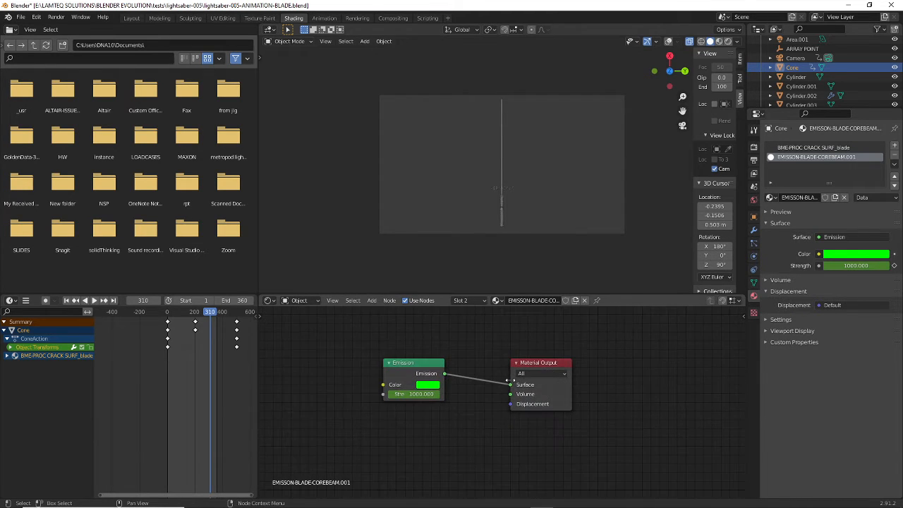
- Show the blade's BME-PROC CRACK SURF_blade material slot and examine its full node network
click(485, 301)
click(461, 322)
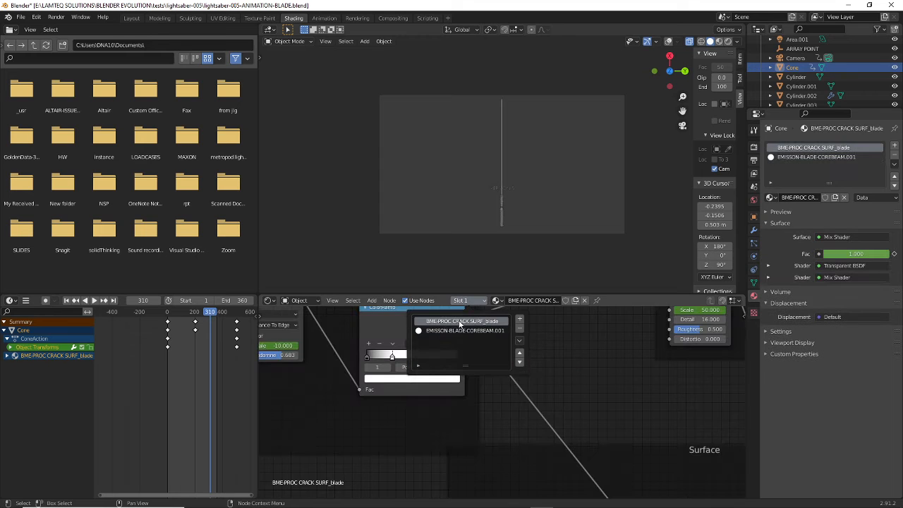
scroll(556, 359, down, 6)
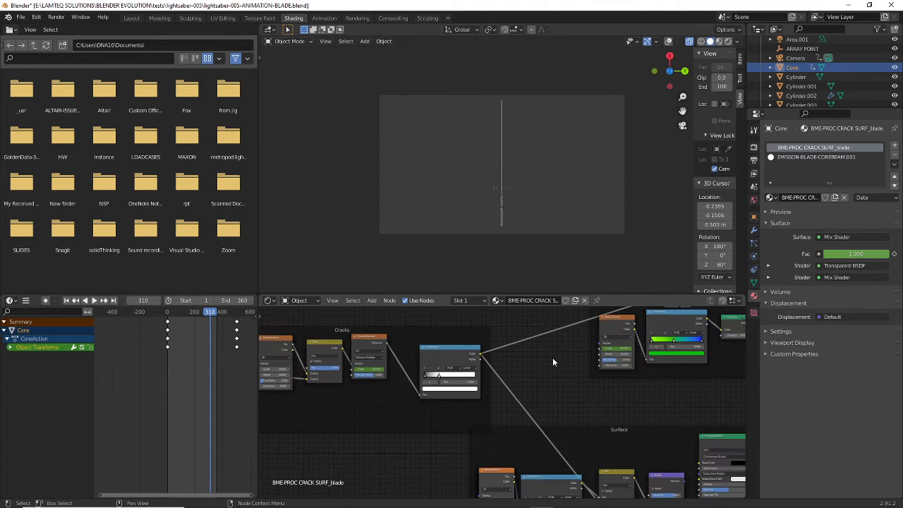
scroll(553, 358, down, 3)
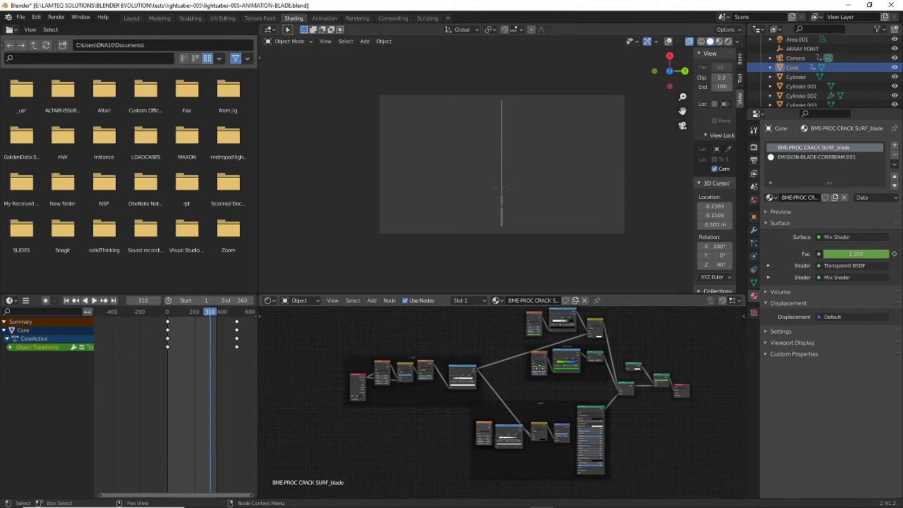
scroll(514, 360, up, 2)
middle_drag(518, 364, 539, 392)
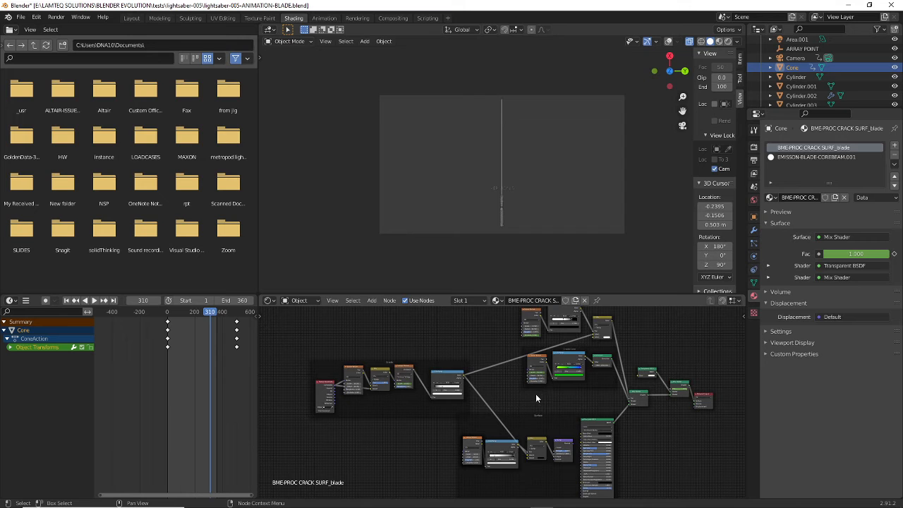
scroll(535, 396, down, 2)
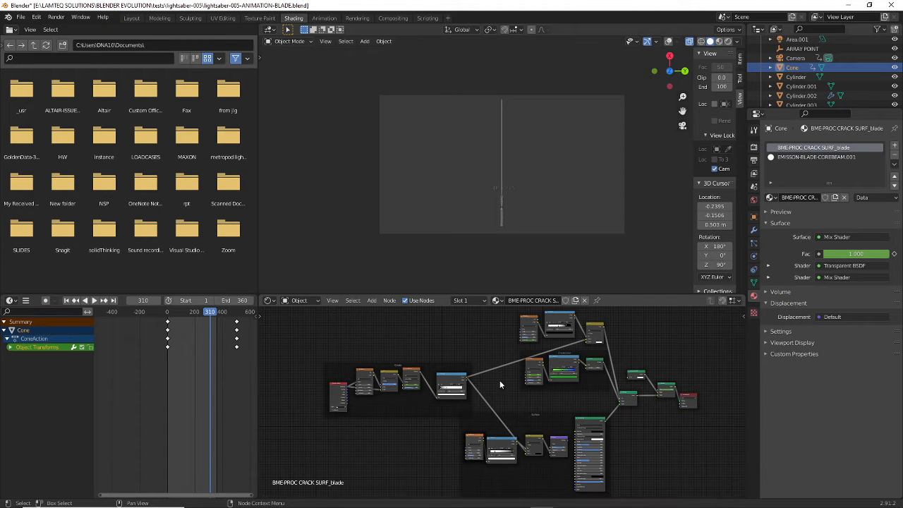
- Display the scene in rendered shading outside the camera view and set the render engine to Eevee to inspect the glowing blade
click(729, 41)
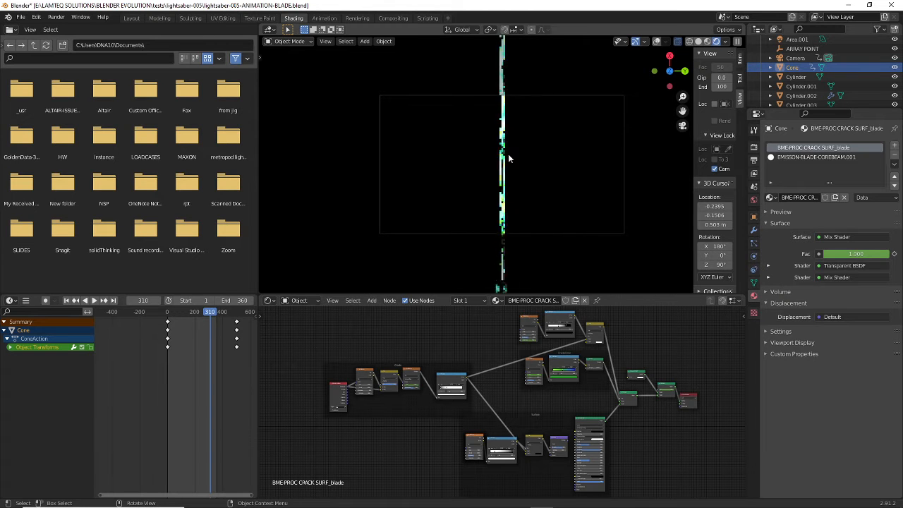
click(681, 125)
scroll(519, 169, up, 6)
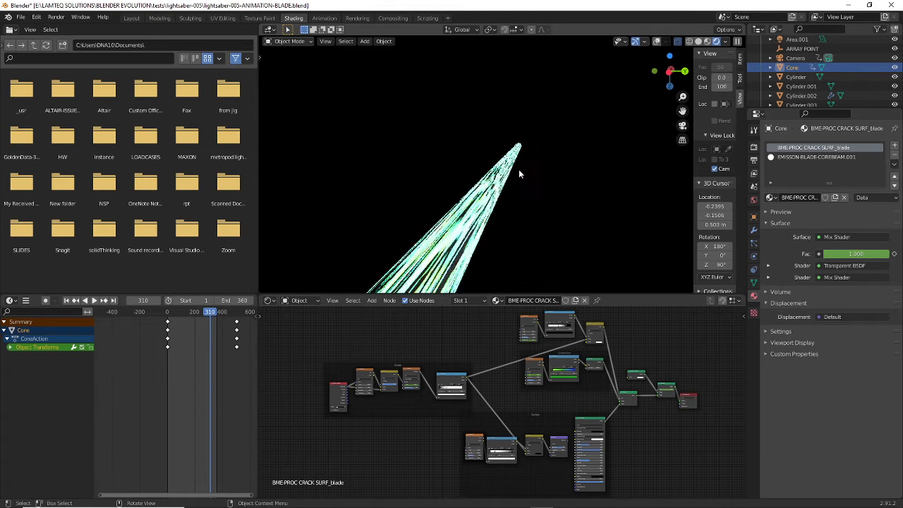
middle_drag(513, 186, 465, 192)
click(754, 147)
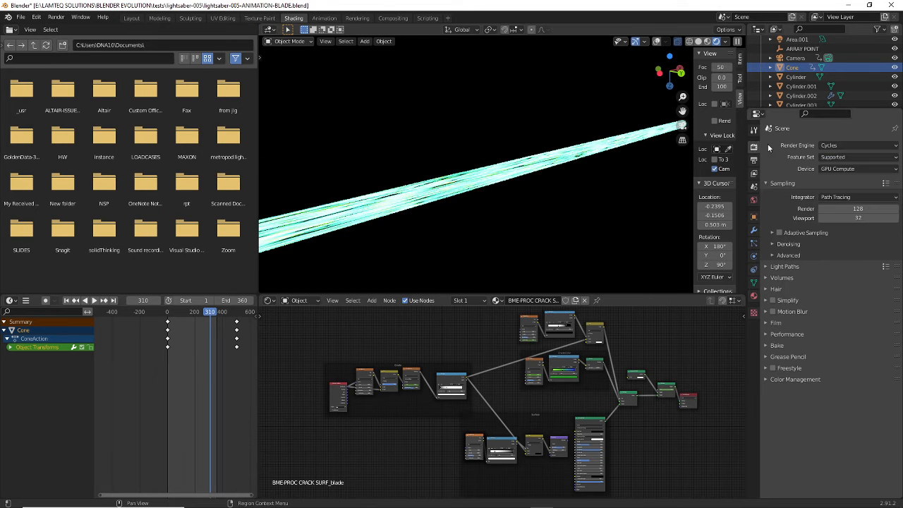
click(836, 146)
click(829, 156)
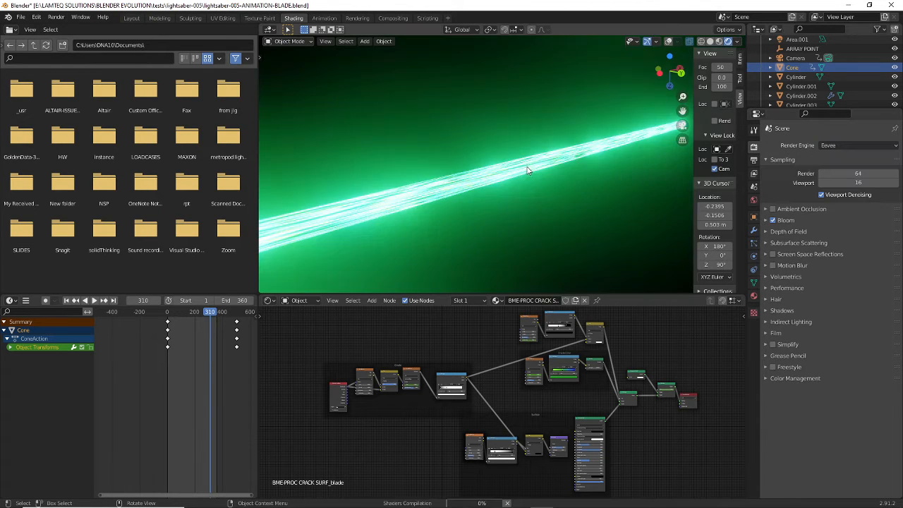
scroll(526, 167, down, 4)
middle_drag(463, 190, 442, 188)
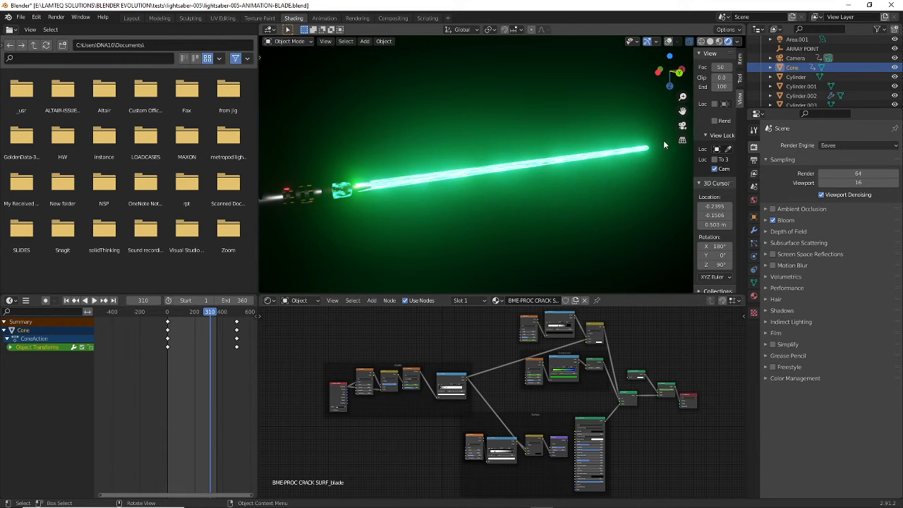
middle_drag(366, 185, 424, 177)
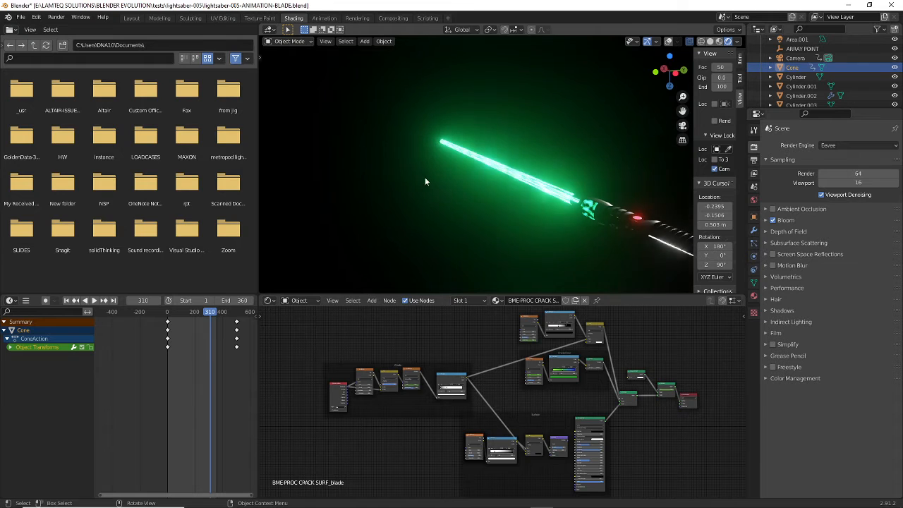
- Open the recent file lightsaber 4-DARK-2.blend without saving changes to the current project
click(21, 17)
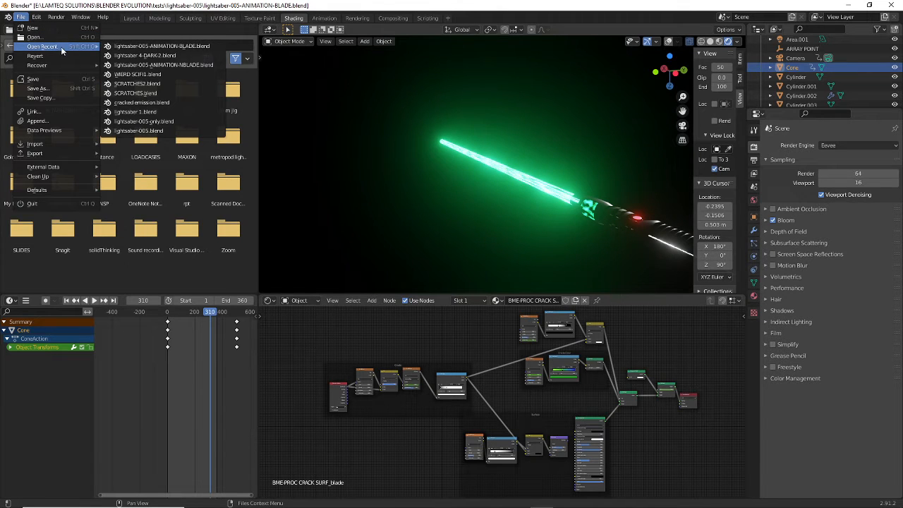
click(165, 55)
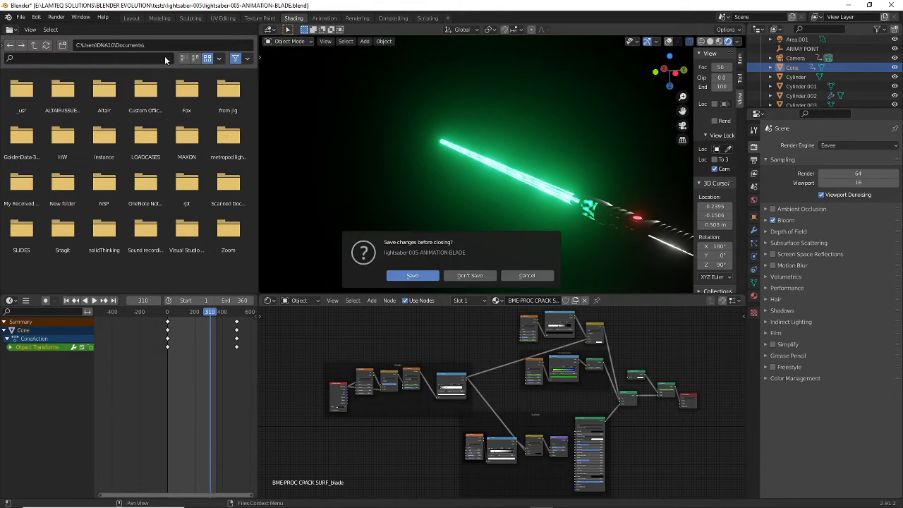
click(467, 275)
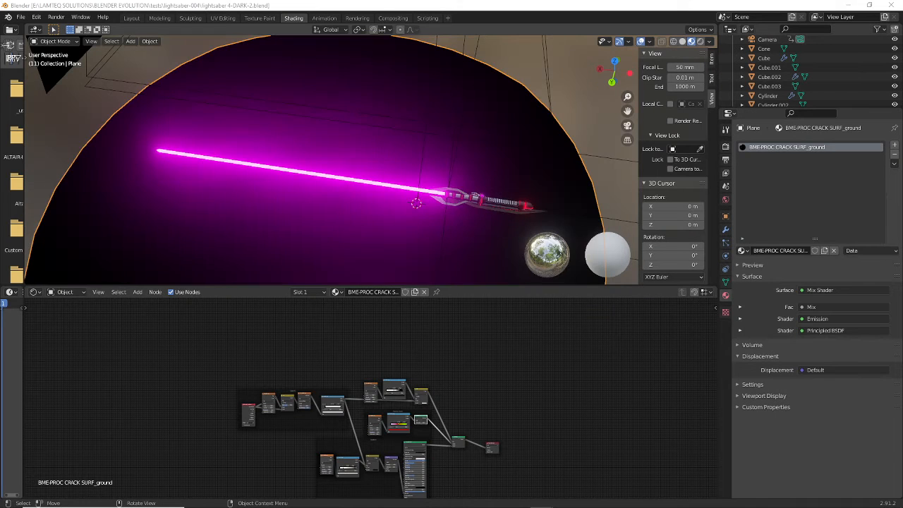
- Select the purple blade of the dark lightsaber and hide it
middle_drag(465, 216, 293, 163)
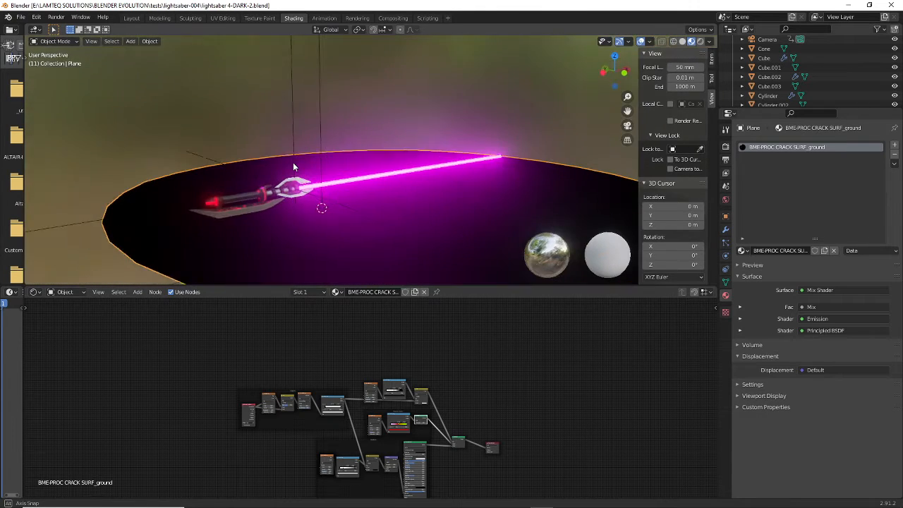
scroll(285, 184, up, 3)
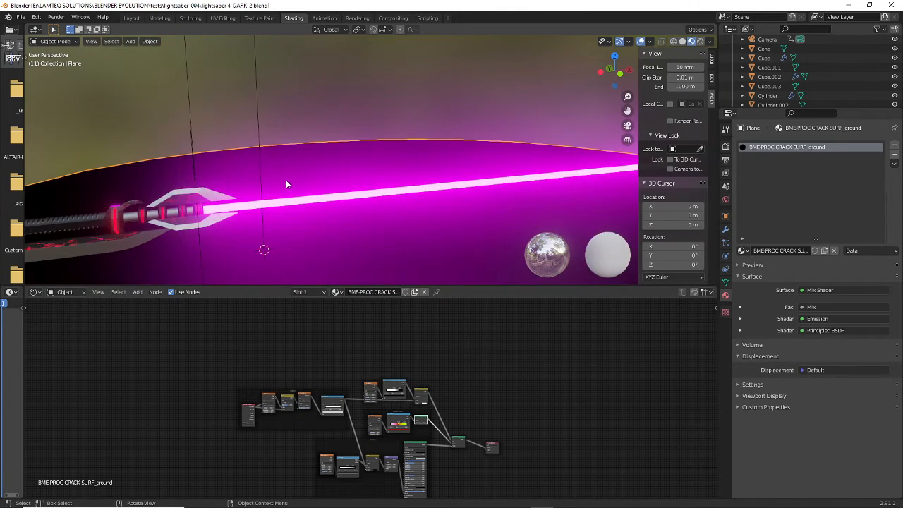
scroll(285, 180, down, 2)
click(341, 189)
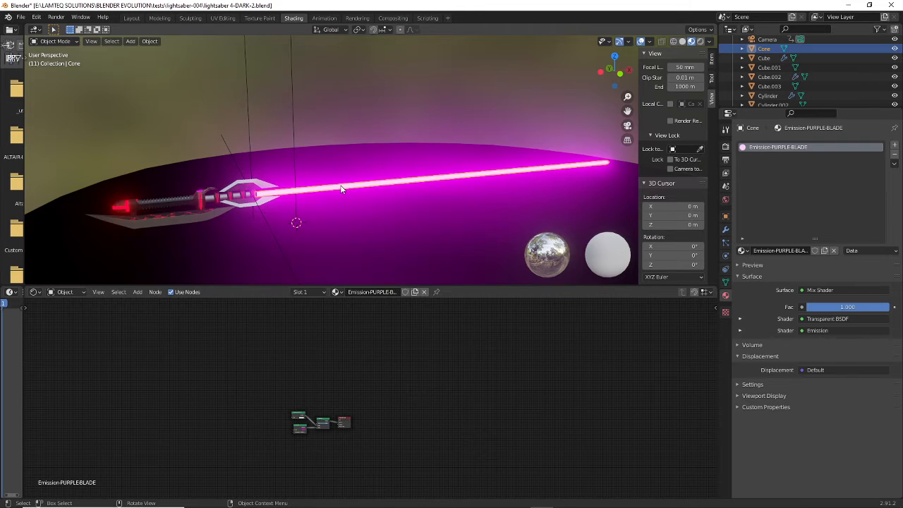
key(h)
- Examine the dark hilt's glowing red rings, cracked-surface fins and lower blade from several angles
scroll(284, 194, up, 3)
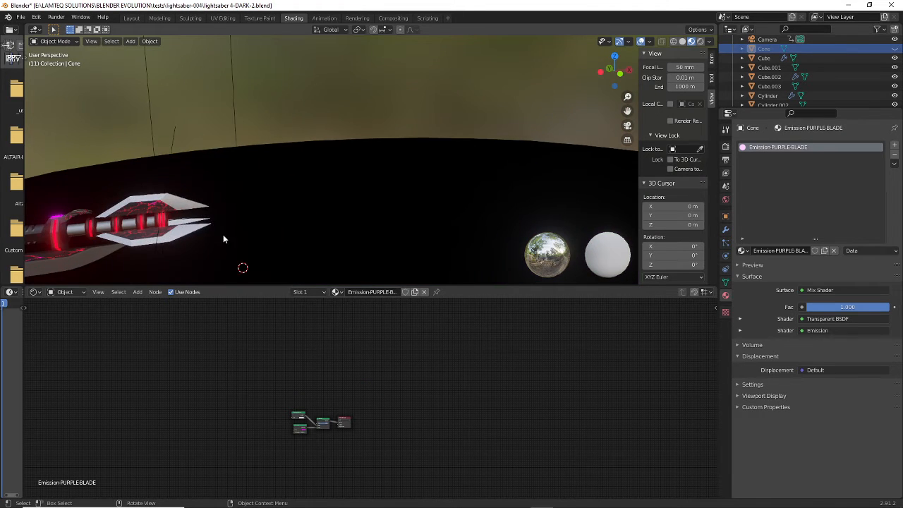
middle_drag(223, 235, 278, 206)
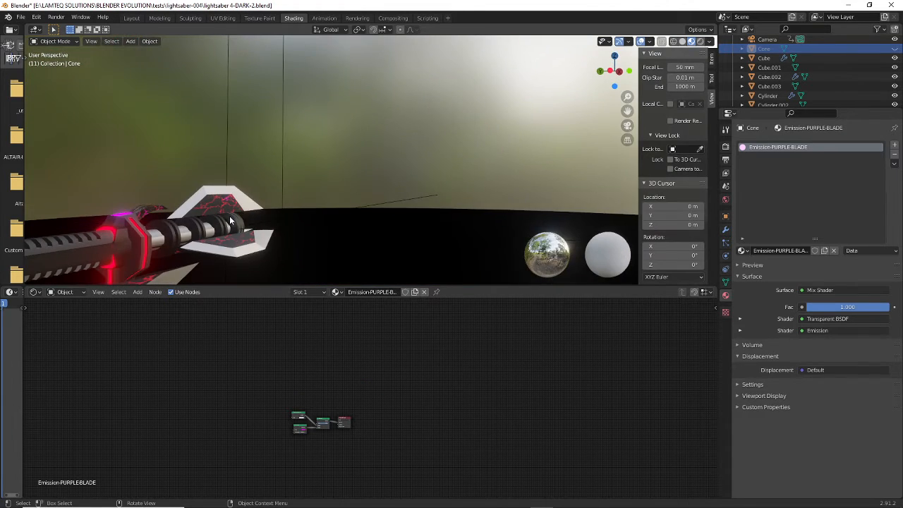
middle_drag(229, 221, 326, 189)
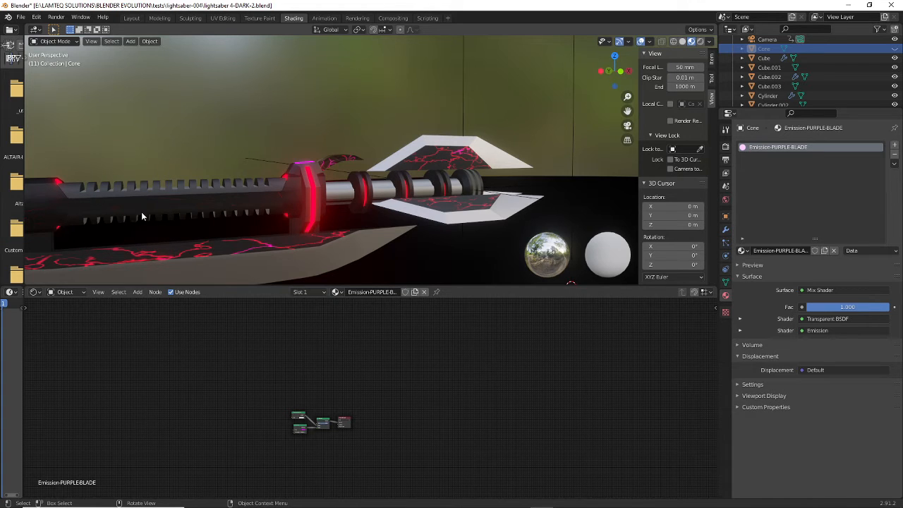
scroll(142, 221, up, 6)
scroll(161, 237, down, 3)
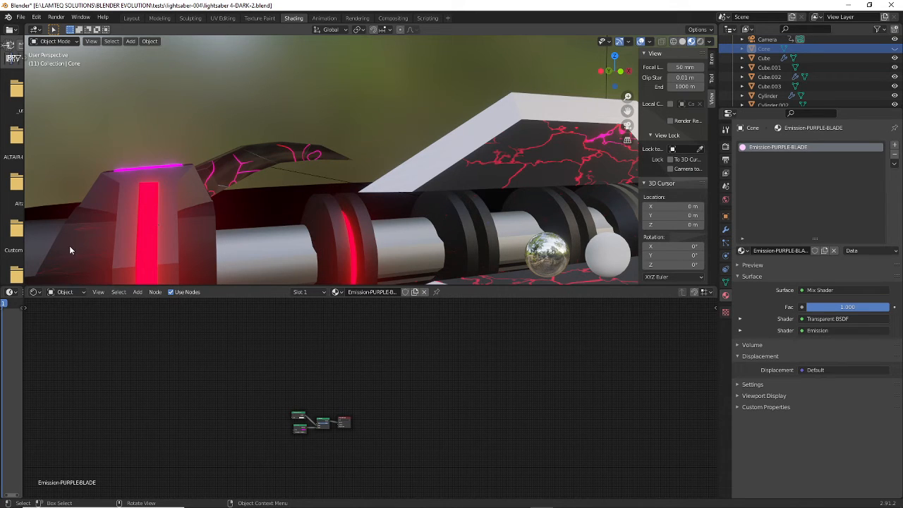
scroll(94, 243, down, 3)
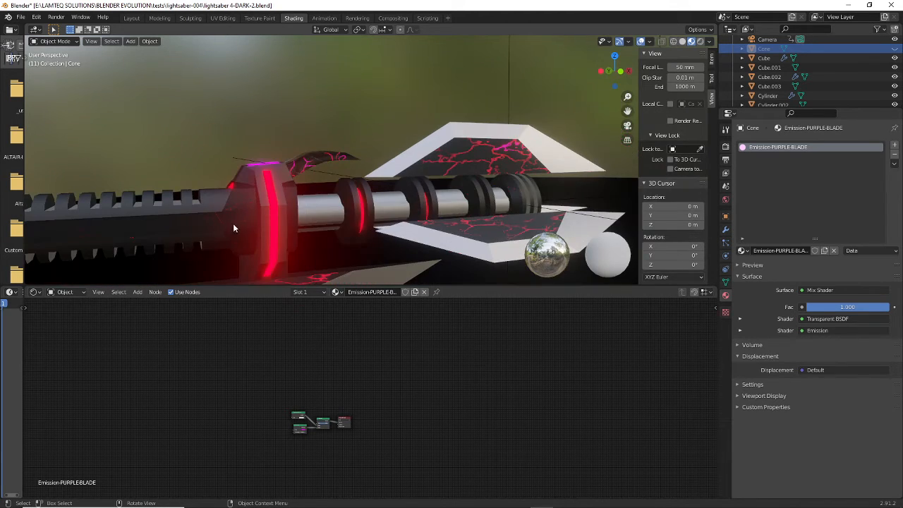
middle_drag(234, 226, 265, 218)
middle_drag(363, 194, 264, 219)
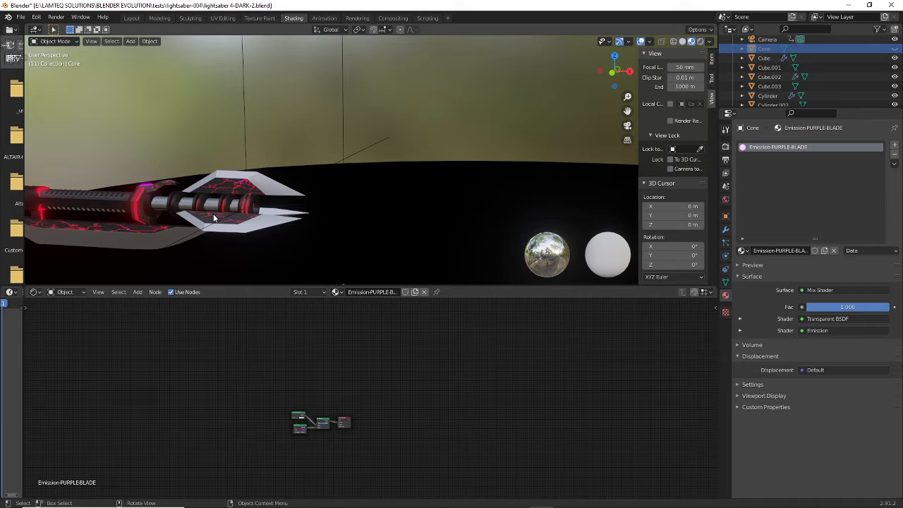
shift+middle_drag(338, 80, 514, 97)
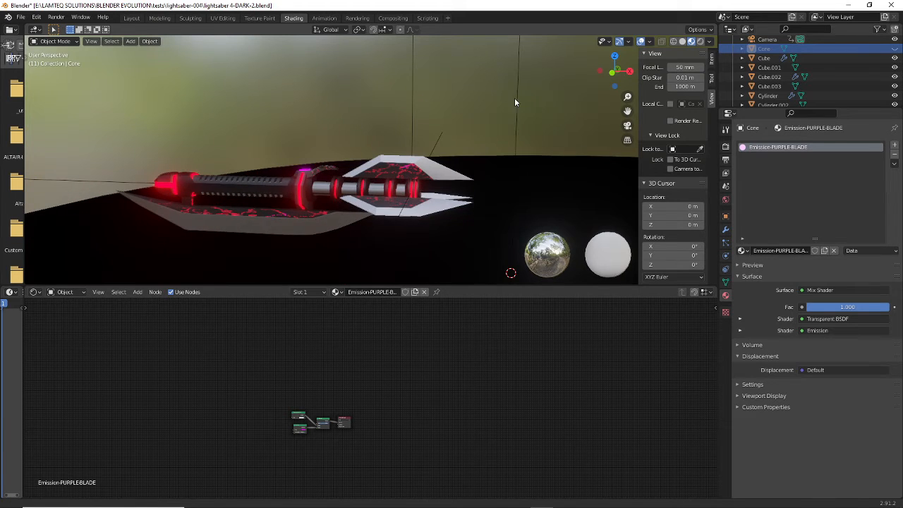
- Display the model in solid shading and select the hilt's main body with its attached lower blade
click(682, 41)
mouse_move(434, 161)
middle_down()
mouse_move(370, 168)
mouse_move(401, 163)
mouse_move(408, 170)
mouse_move(412, 161)
middle_up()
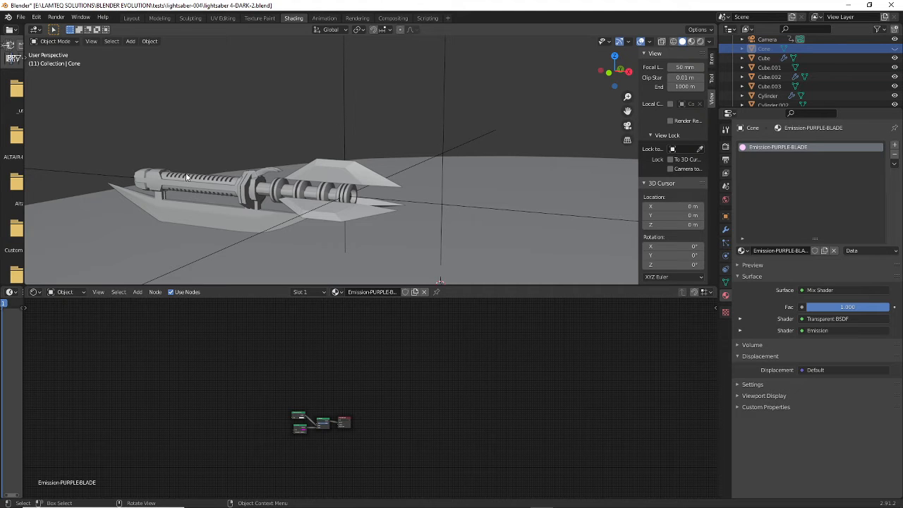
middle_drag(247, 203, 293, 201)
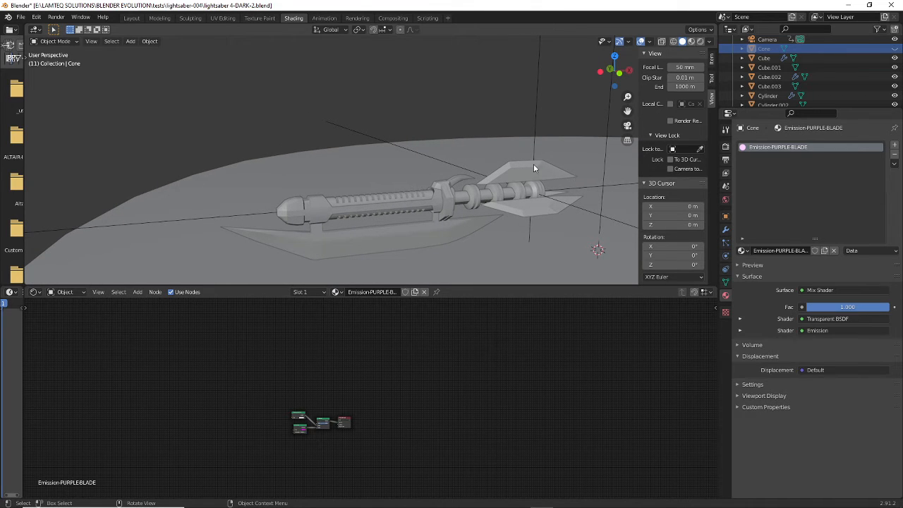
click(326, 213)
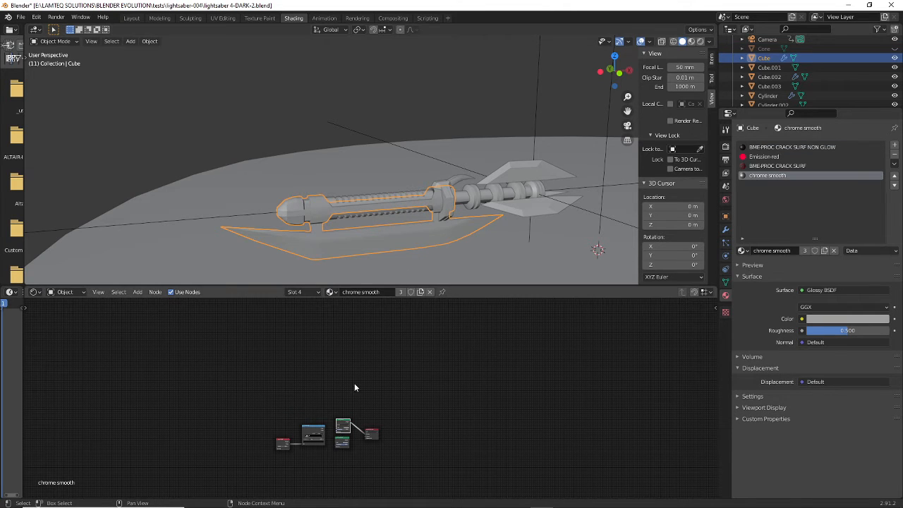
- Open the hilt's BME-PROC CRACK SURF NON GLOW material slot and examine its crack, colour and surface nodes
scroll(354, 385, up, 2)
click(305, 292)
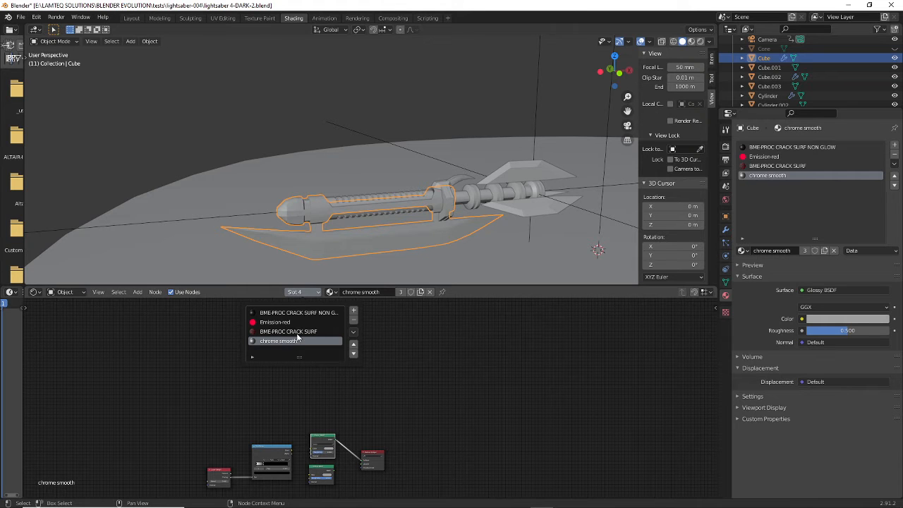
click(311, 313)
scroll(497, 409, down, 2)
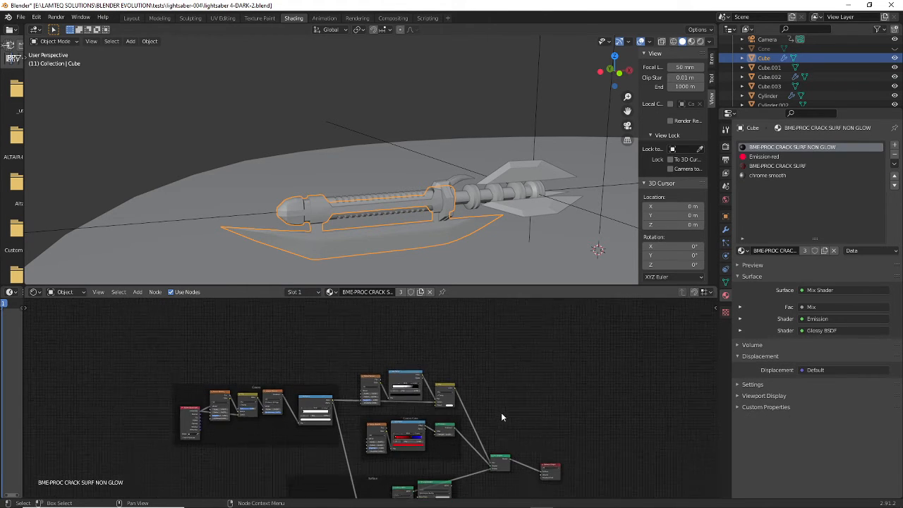
middle_drag(507, 422, 495, 359)
scroll(419, 373, up, 2)
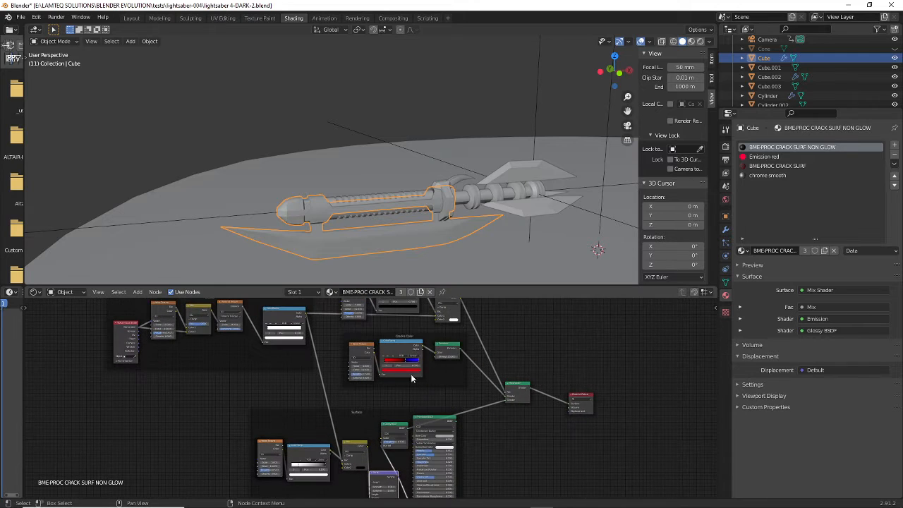
scroll(345, 368, down, 1)
middle_drag(337, 371, 284, 354)
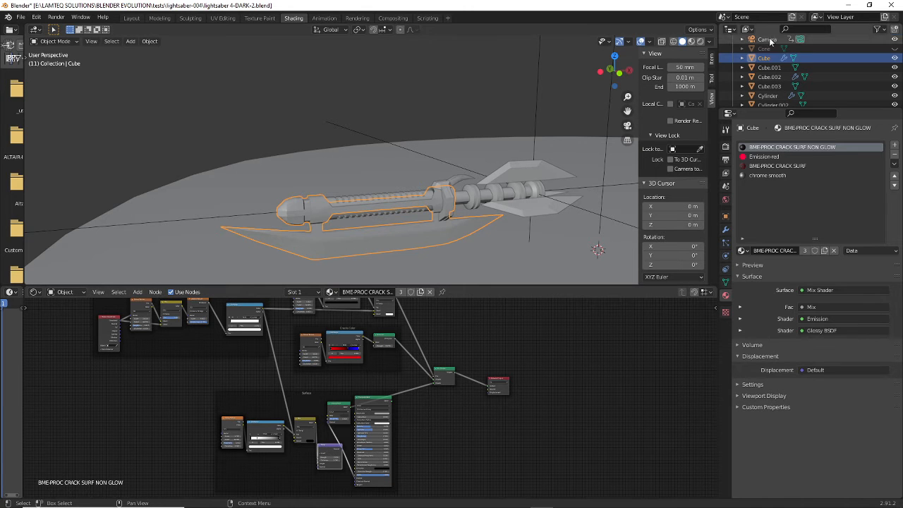
- Display the model in material preview and inspect the glowing pommel, ridged grip and cracked lower blade up close
click(691, 41)
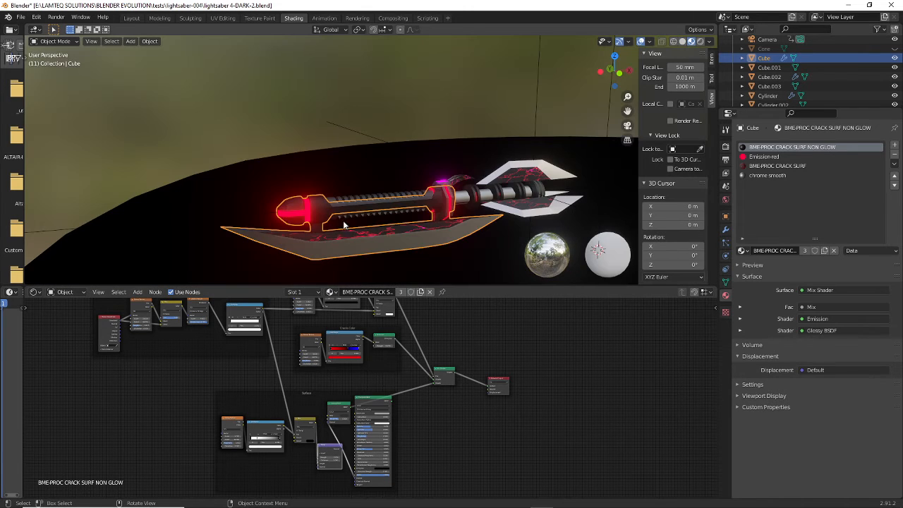
scroll(315, 208, up, 8)
scroll(324, 202, down, 6)
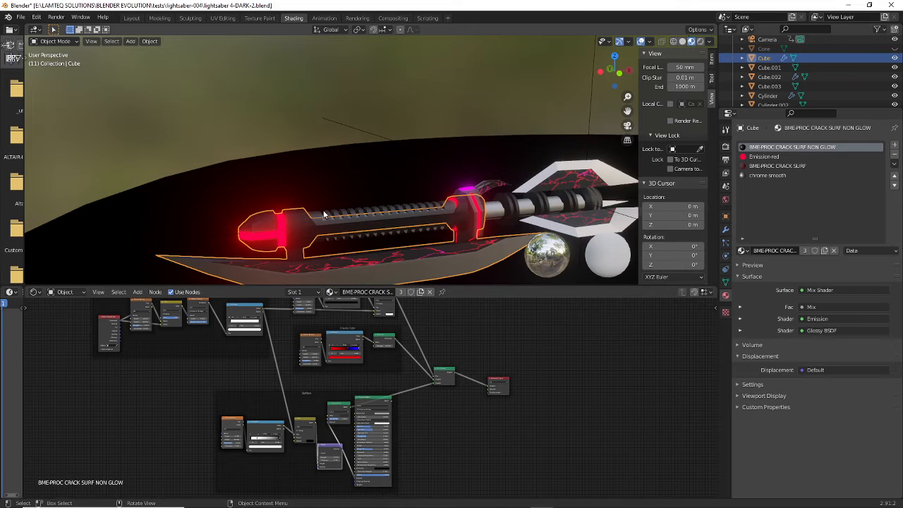
scroll(359, 177, up, 6)
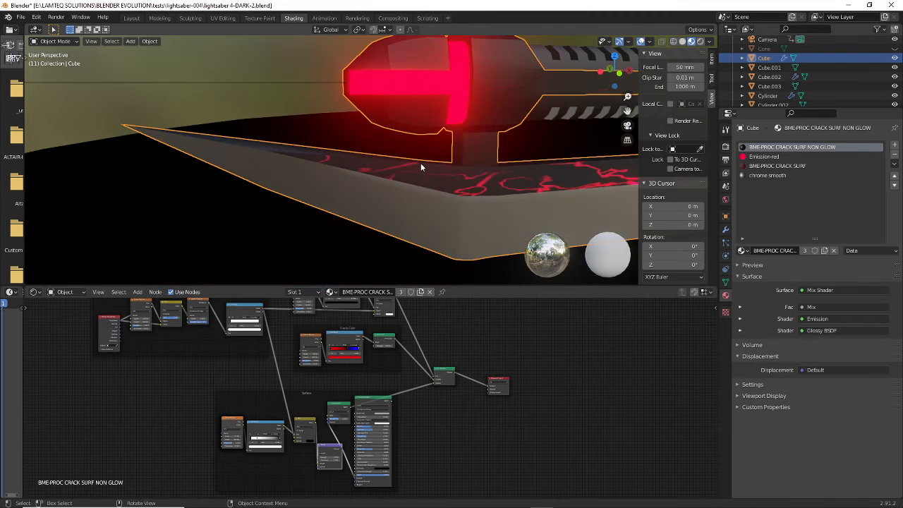
scroll(419, 183, down, 6)
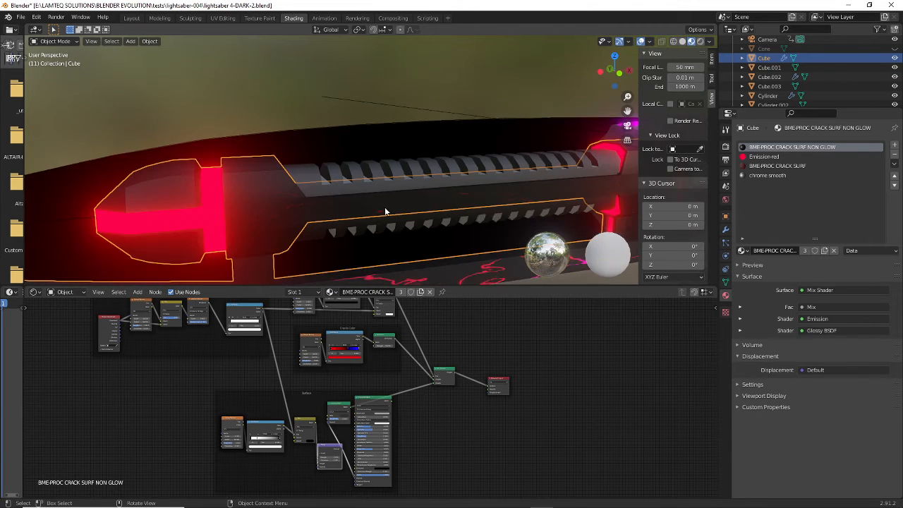
- Set the Emission strength in the non-glow material's Cracks Color group to 100
click(376, 345)
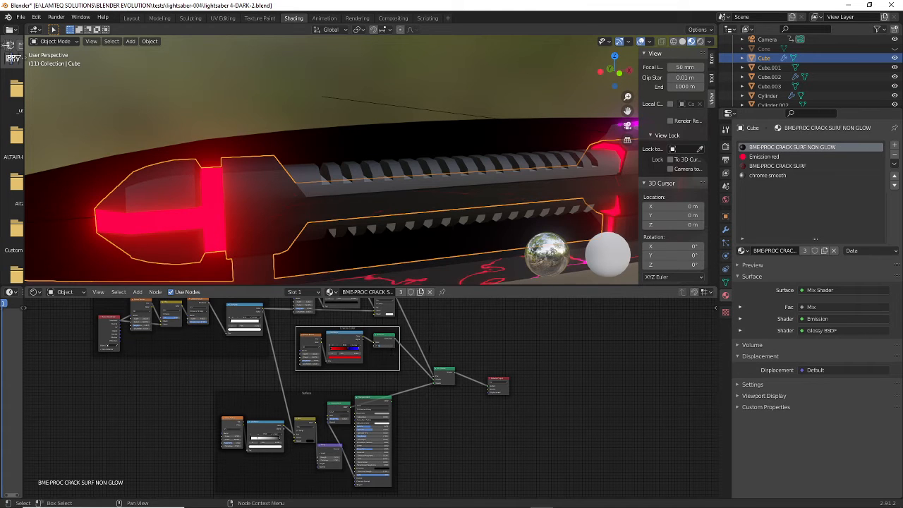
scroll(391, 345, up, 3)
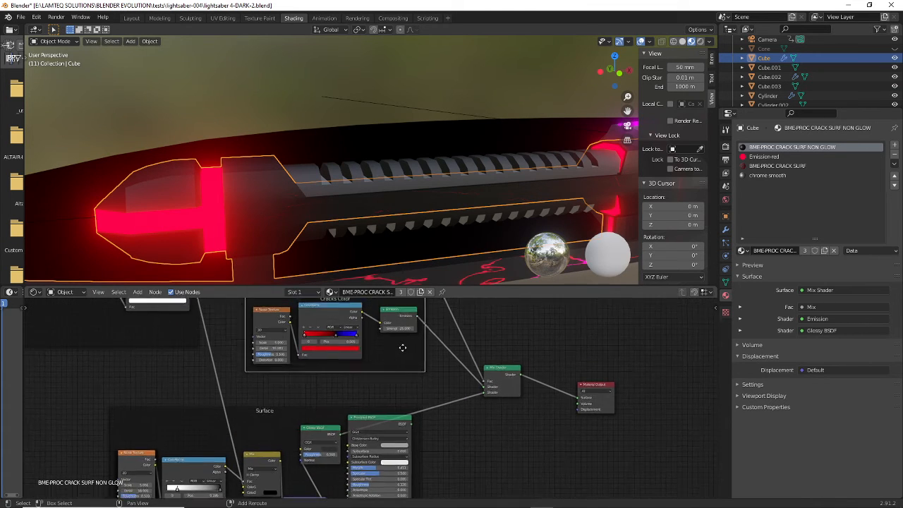
scroll(402, 347, up, 2)
click(415, 315)
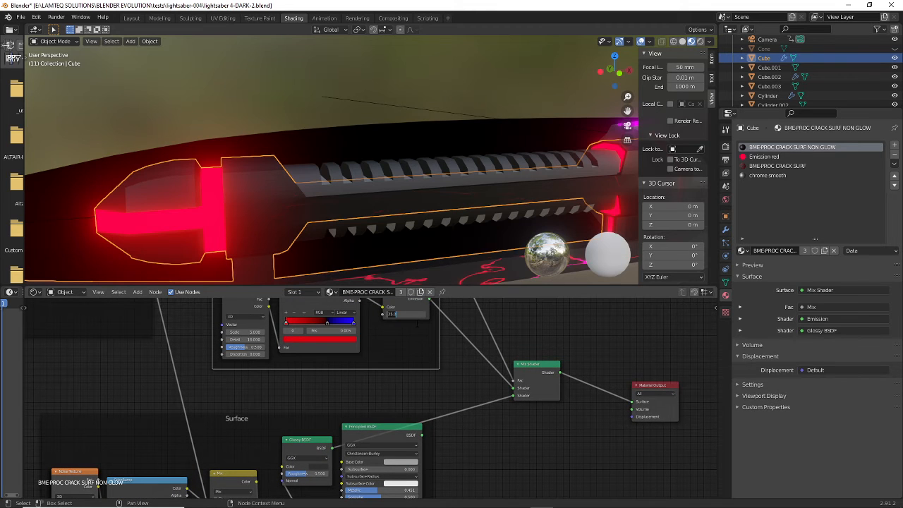
text(100)
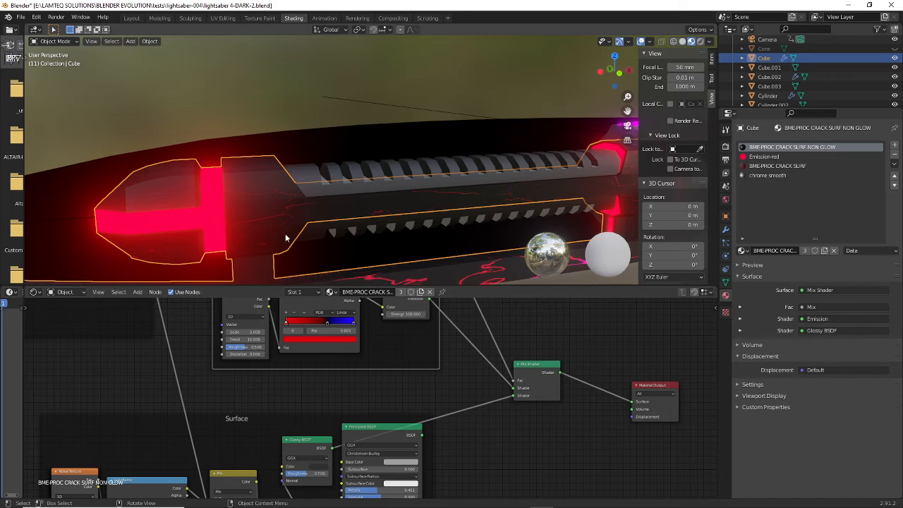
- Increase the Cracks Color Emission strength to 10000 and check the cracks along the hilt
click(415, 314)
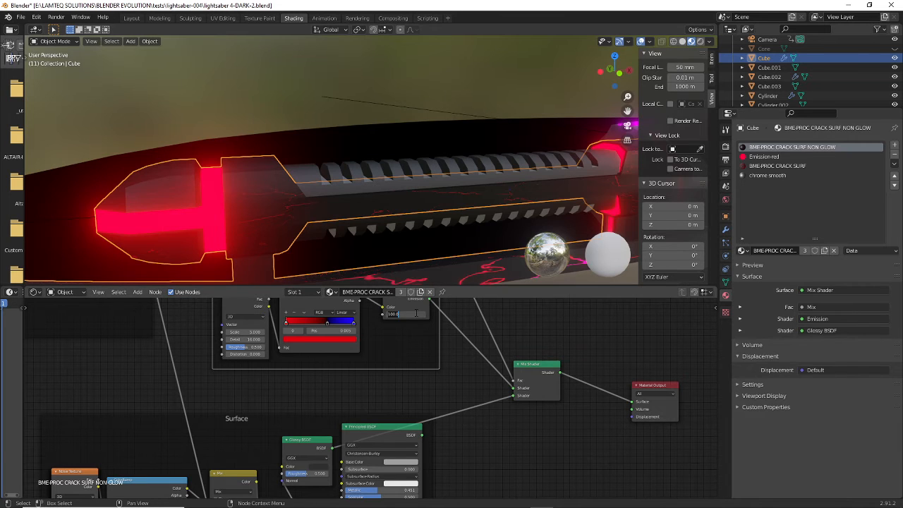
text(10000)
key(Return)
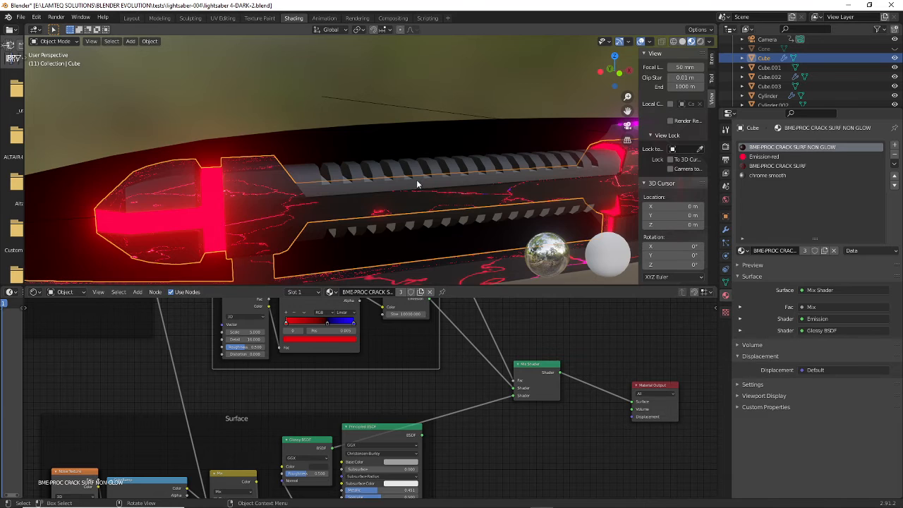
scroll(417, 184, down, 3)
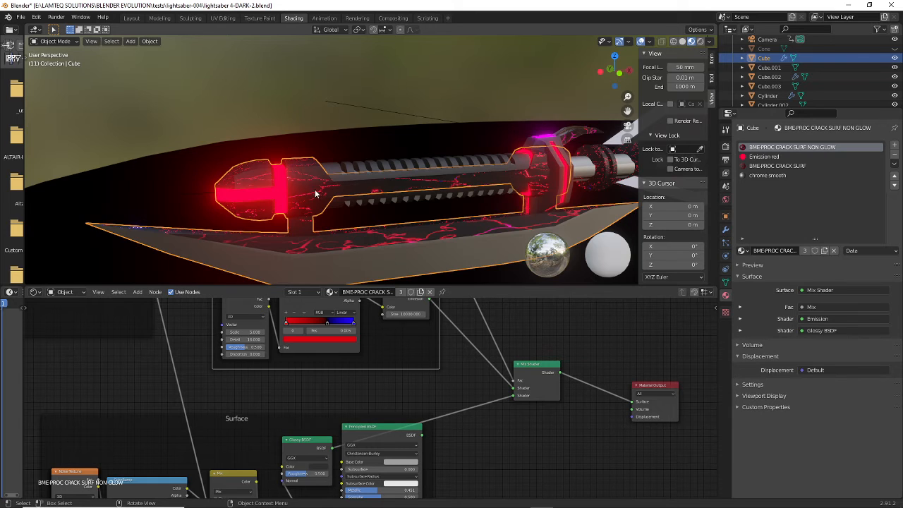
- Set the Cracks Color Emission strength of the non-glow material to 10
click(416, 315)
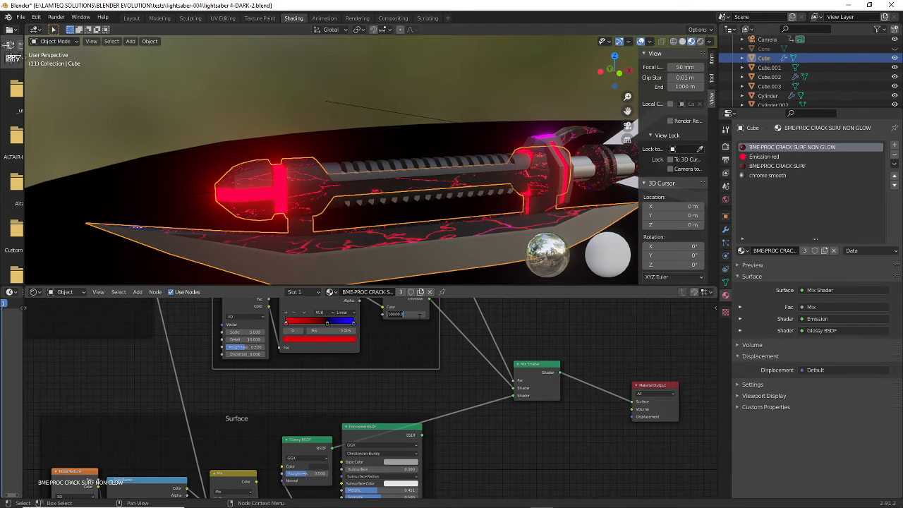
text(10)
key(Return)
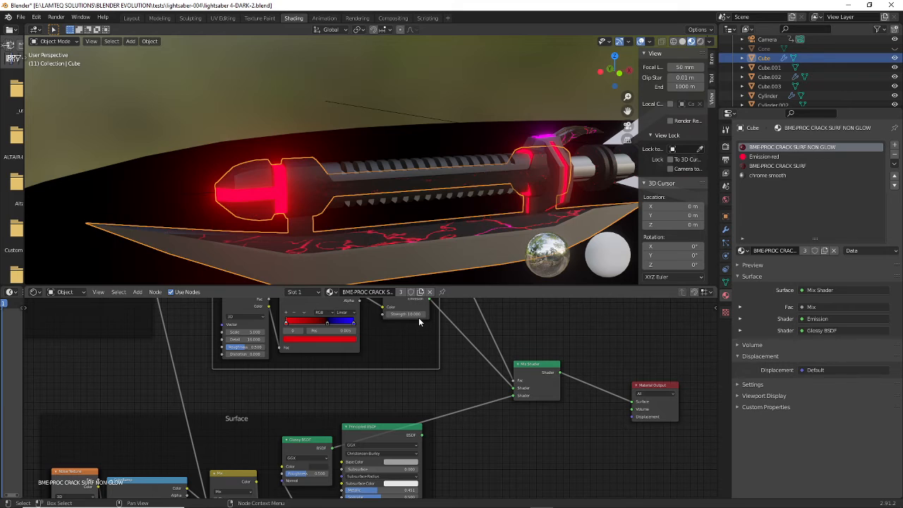
- Examine the hilt's grip ridges, guard, glowing red rings and cracked-surface fins from several angles
scroll(311, 173, up, 5)
scroll(309, 180, down, 1)
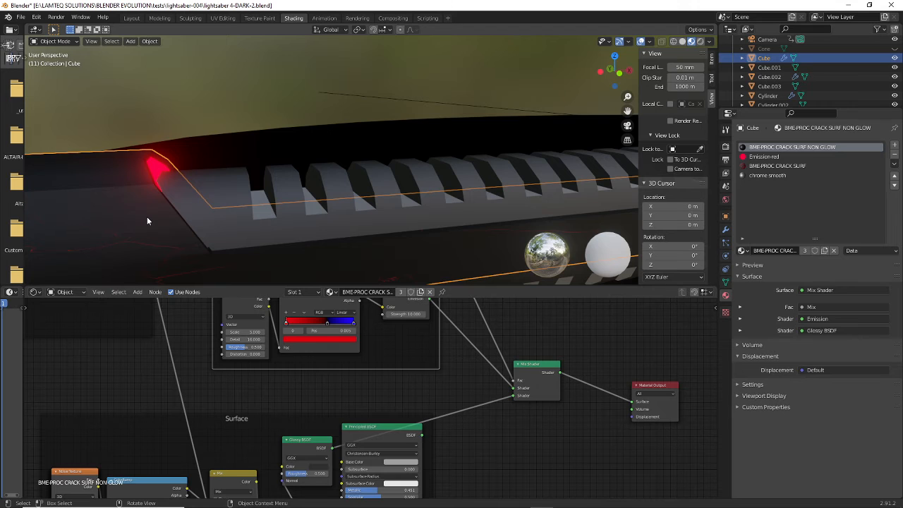
scroll(147, 218, down, 6)
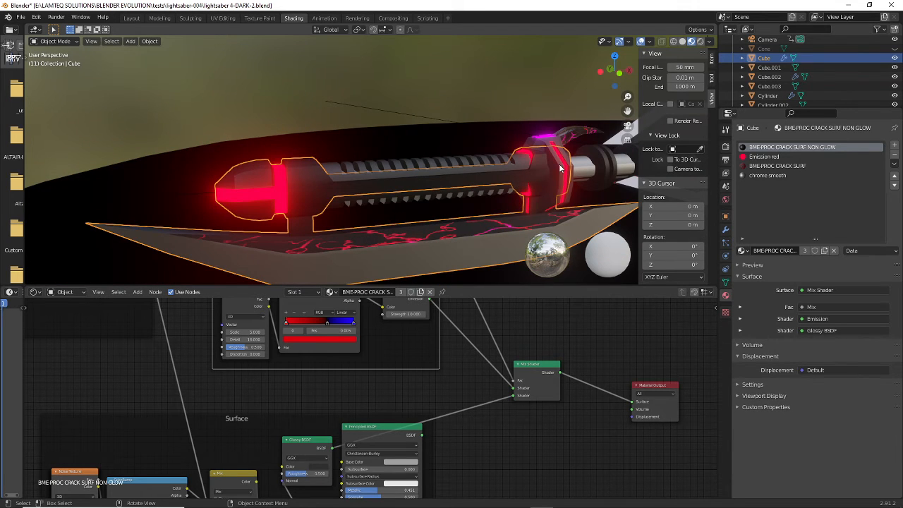
scroll(573, 177, up, 4)
scroll(573, 176, down, 4)
scroll(518, 173, up, 1)
scroll(549, 168, up, 1)
middle_drag(549, 168, 397, 163)
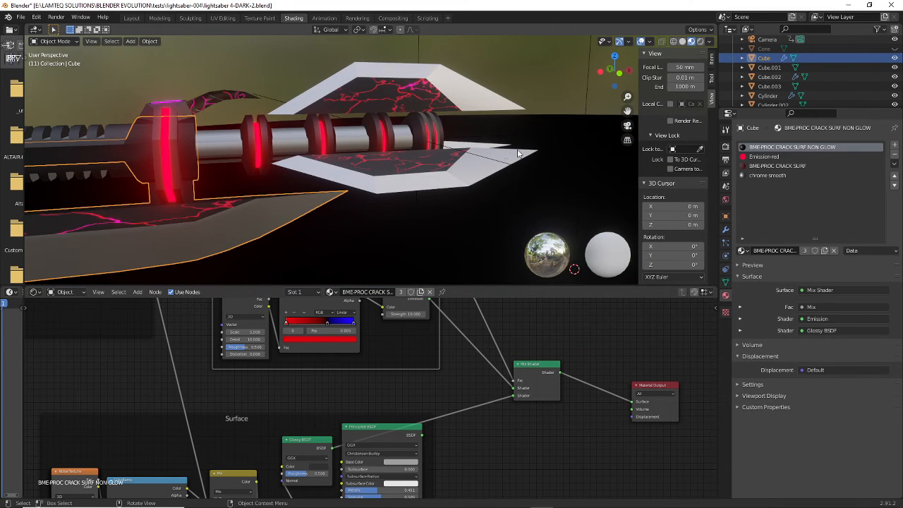
middle_drag(494, 161, 406, 109)
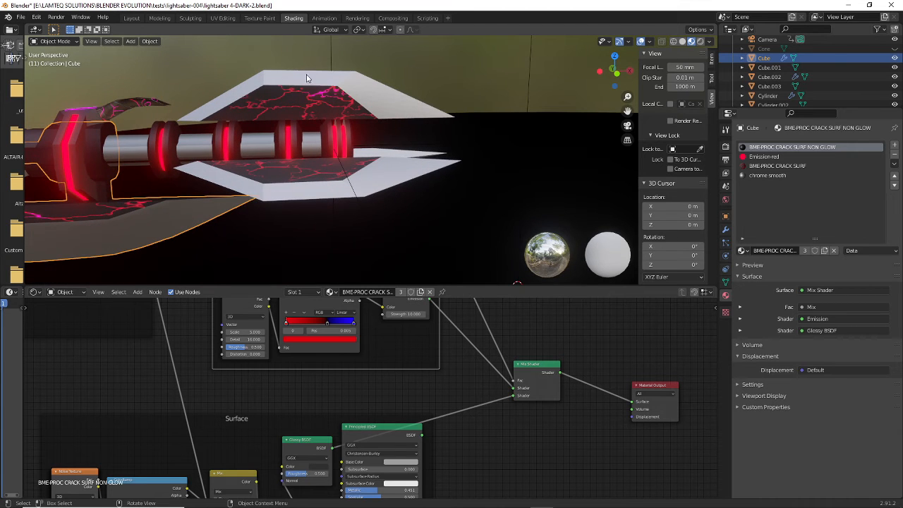
scroll(392, 97, up, 2)
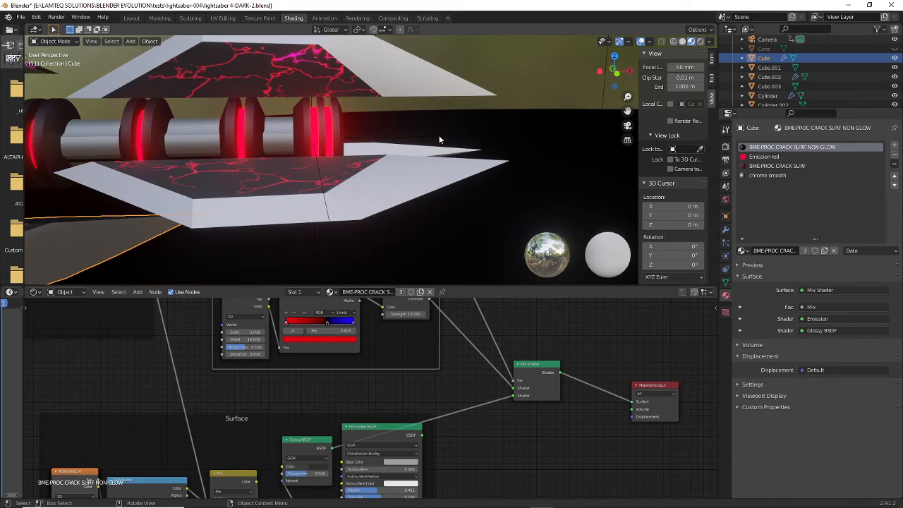
middle_drag(439, 139, 445, 202)
middle_drag(444, 204, 423, 80)
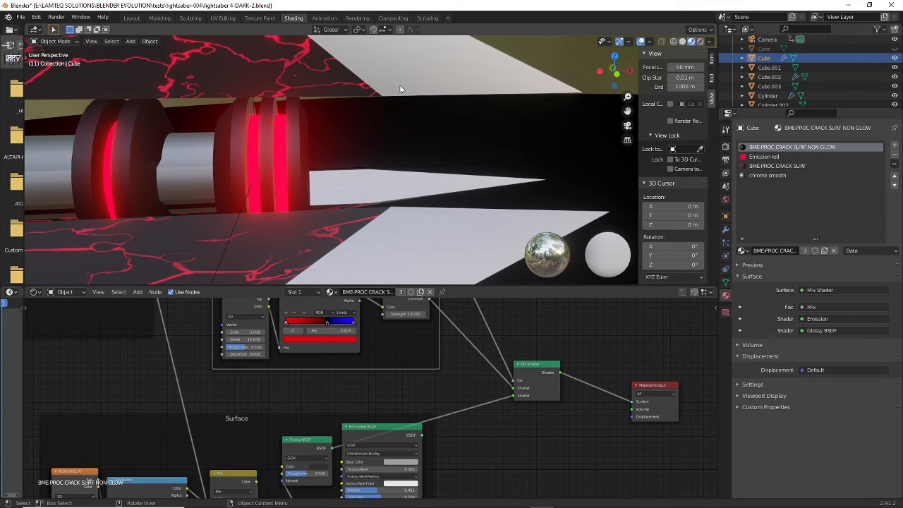
scroll(422, 229, down, 5)
mouse_move(421, 233)
middle_down()
mouse_move(382, 213)
mouse_move(331, 205)
middle_up()
shift+middle_drag(152, 154, 365, 144)
scroll(318, 177, up, 2)
- Select the ground plane and raise its crack Emission strength to about 4.3
click(365, 144)
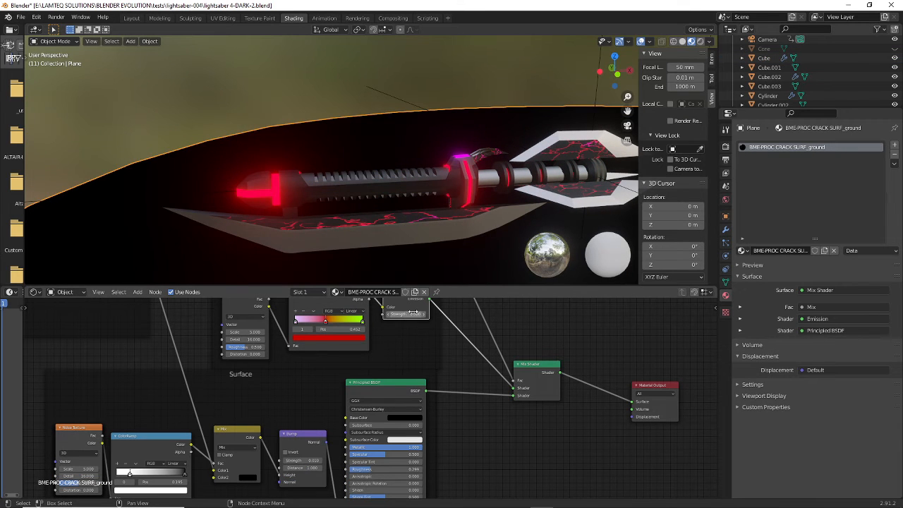
drag(405, 313, 423, 313)
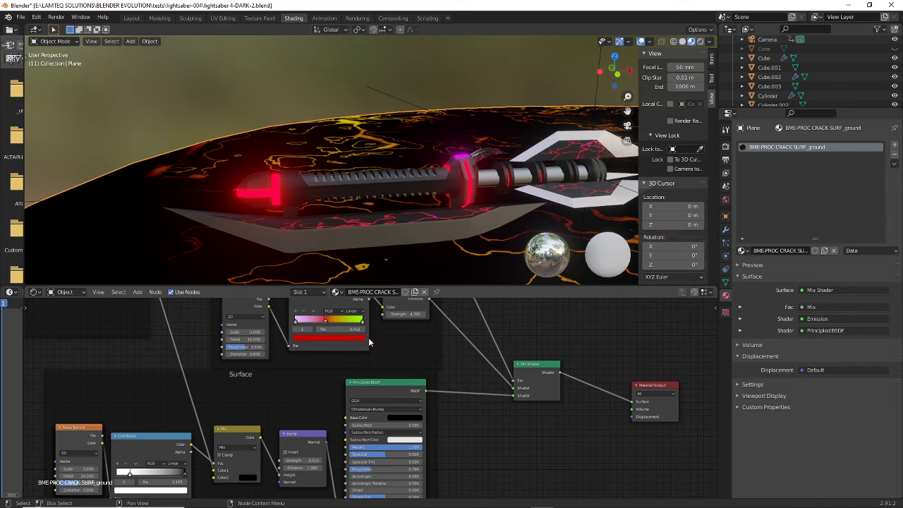
scroll(368, 341, down, 5)
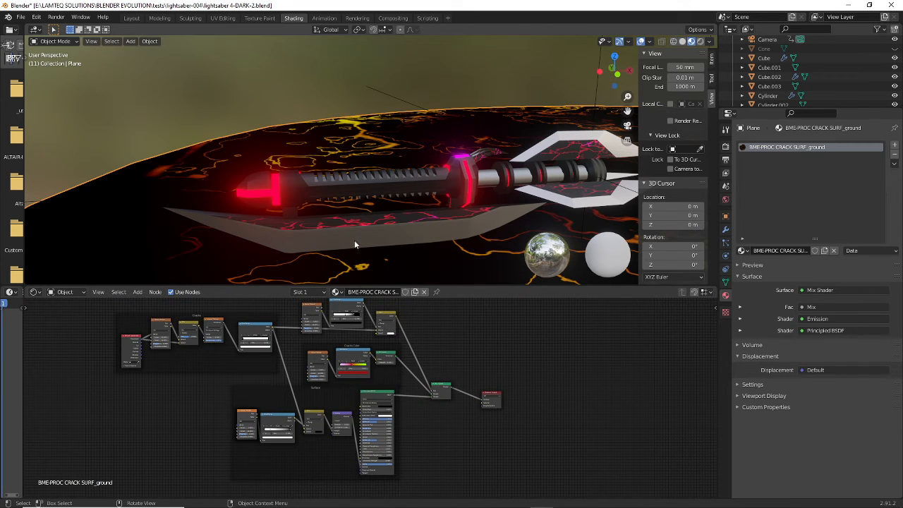
scroll(414, 415, up, 1)
scroll(414, 409, up, 5)
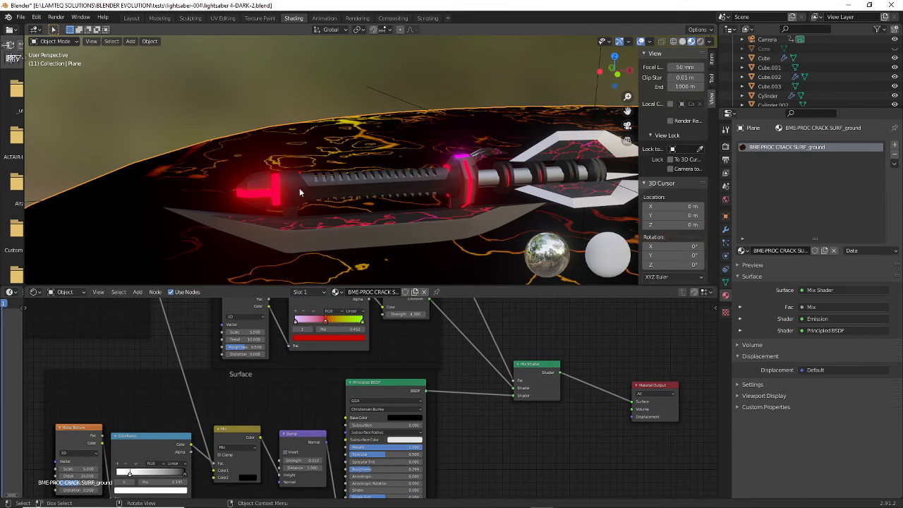
- Lighten the ground material's Principled BSDF base colour to mid-grey and reduce its roughness to 0
scroll(329, 399, down, 2)
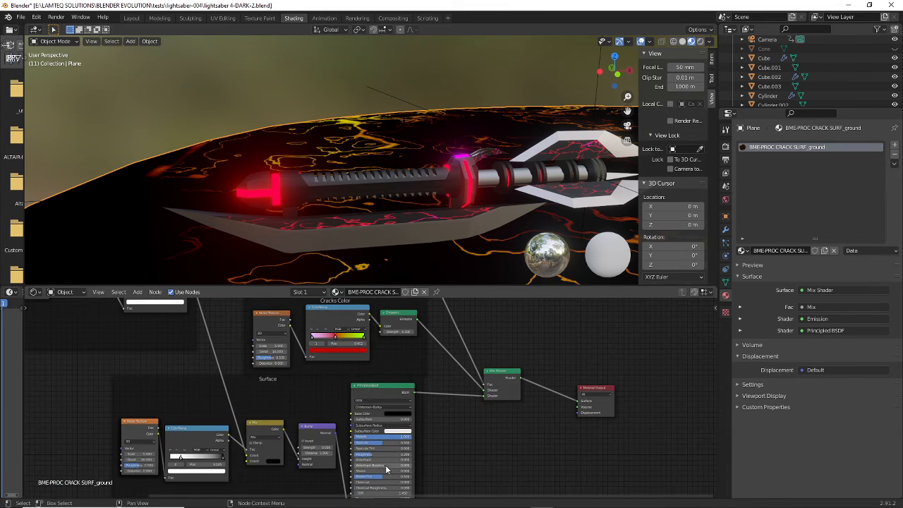
click(400, 414)
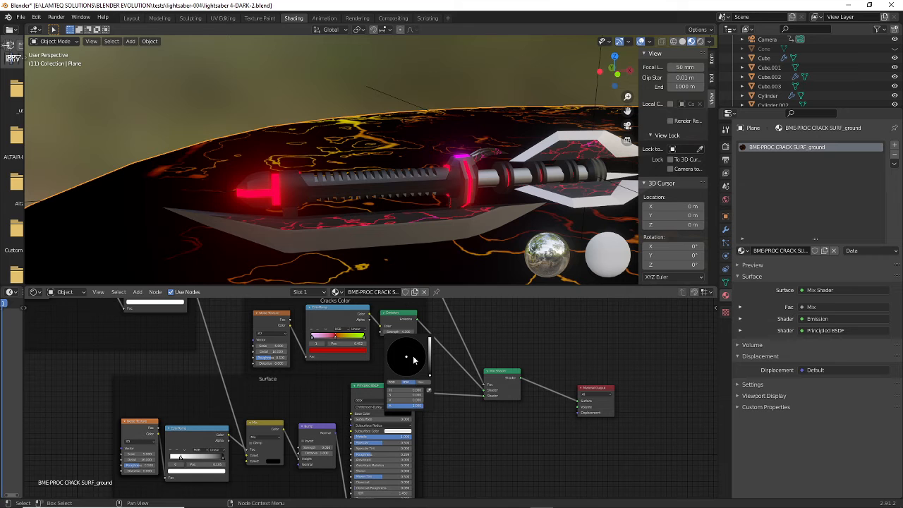
drag(429, 375, 430, 355)
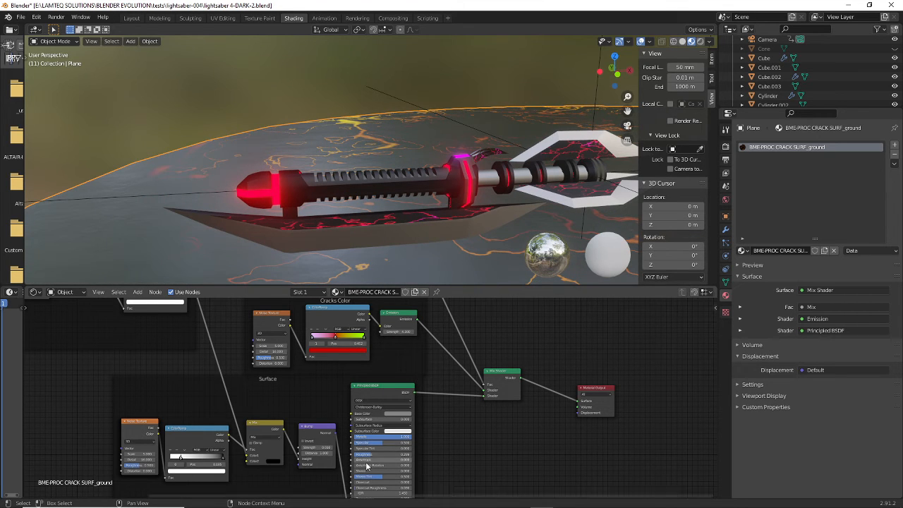
drag(370, 456, 353, 455)
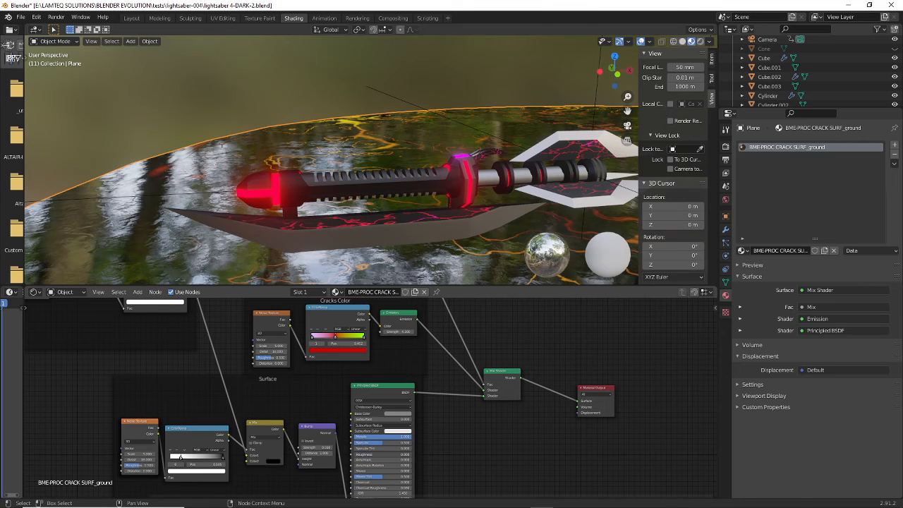
- Display the scene in rendered shading and unhide the purple blade to view its reflection on the ground
scroll(508, 211, down, 3)
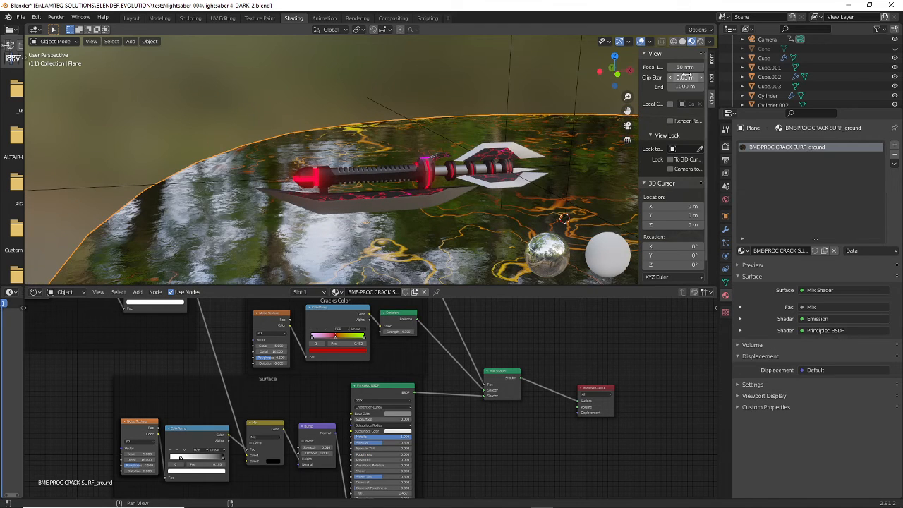
click(700, 41)
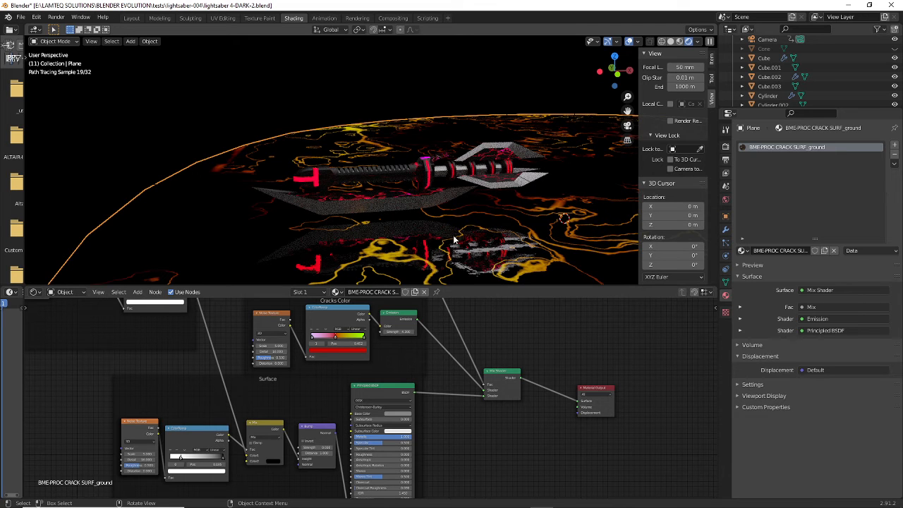
middle_drag(467, 221, 467, 226)
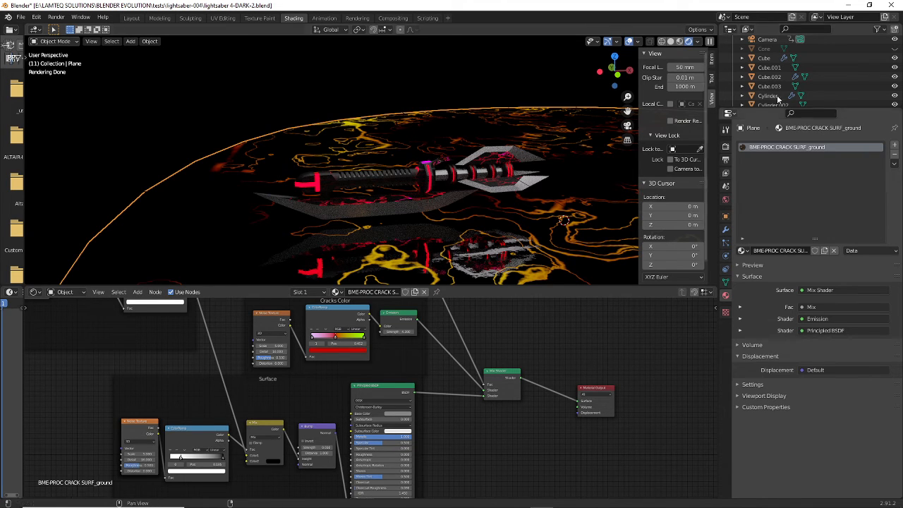
click(767, 50)
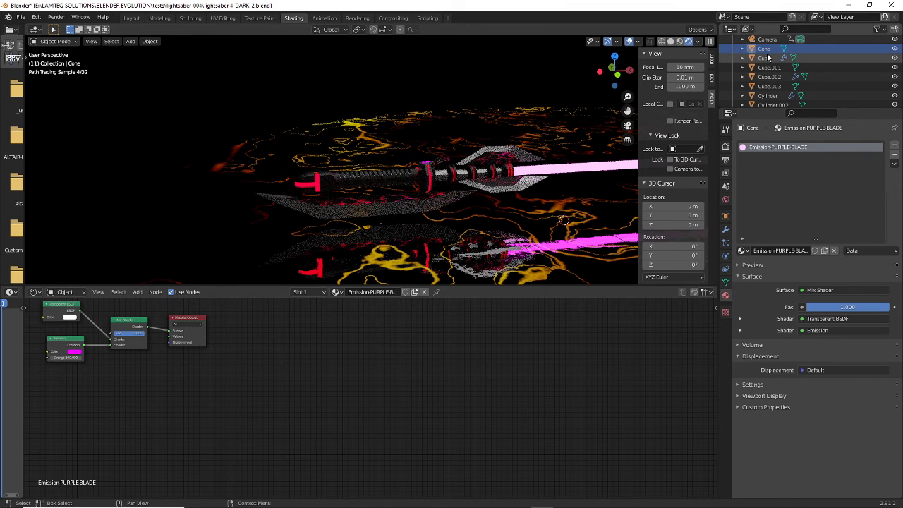
middle_drag(531, 244, 529, 240)
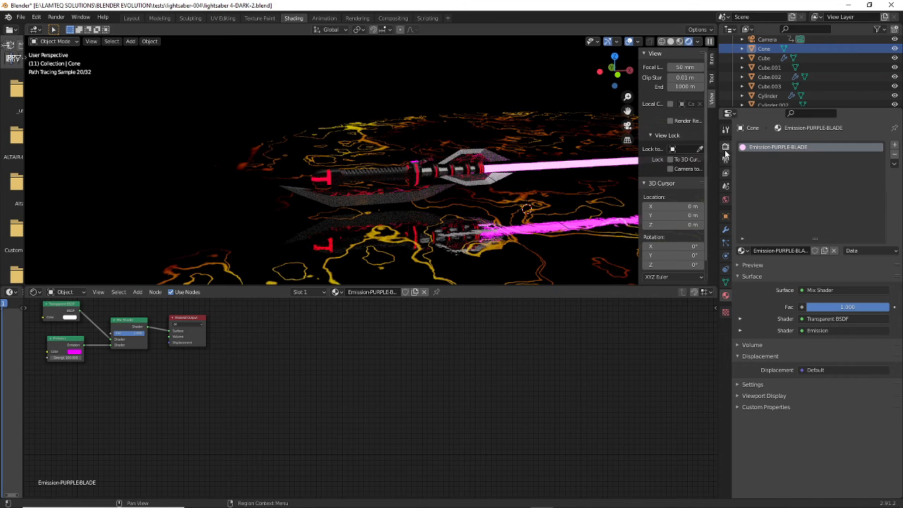
- Switch the scene's render engine to Eevee
click(726, 147)
click(831, 145)
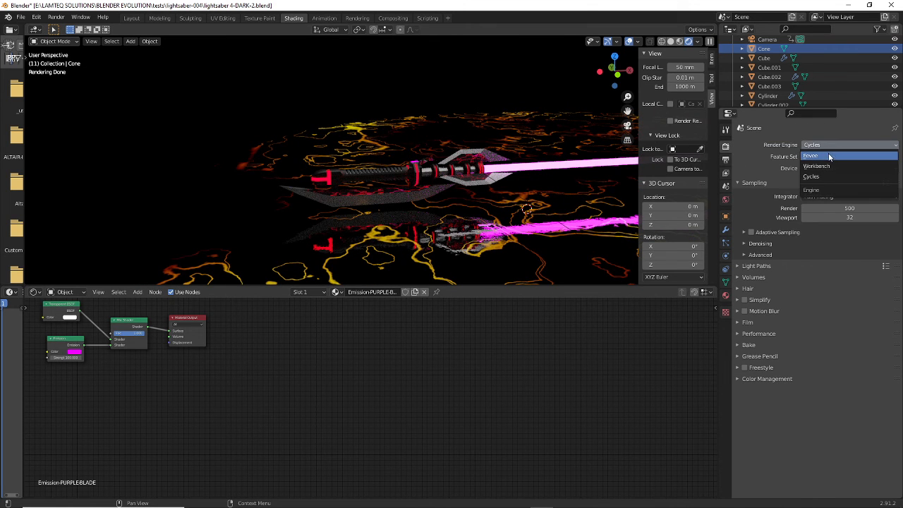
click(828, 154)
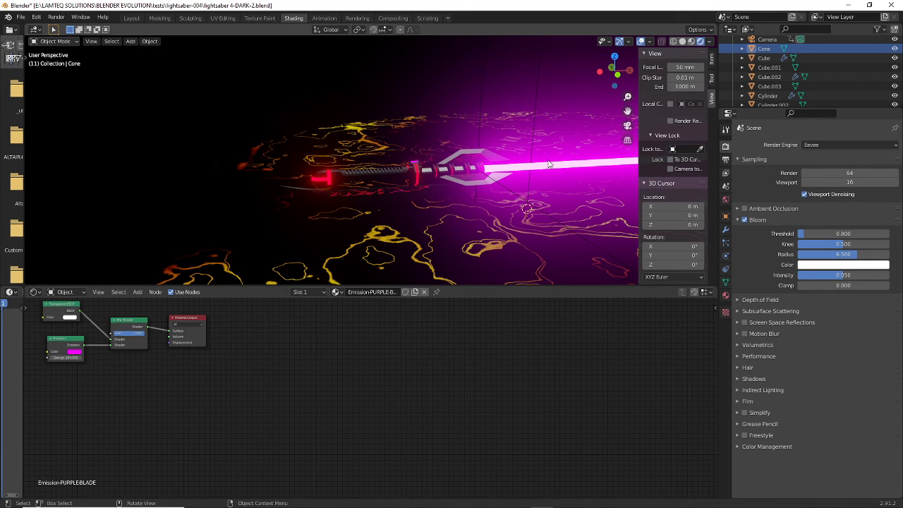
- Return the render engine to Cycles and view the purple blade's reflection on the ground
click(812, 146)
click(814, 175)
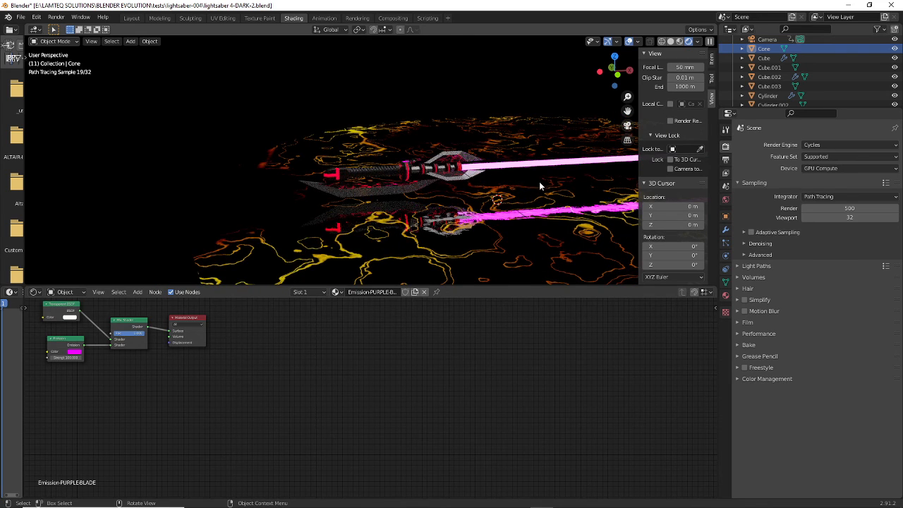
scroll(540, 182, down, 1)
scroll(539, 185, up, 2)
middle_drag(539, 186, 464, 189)
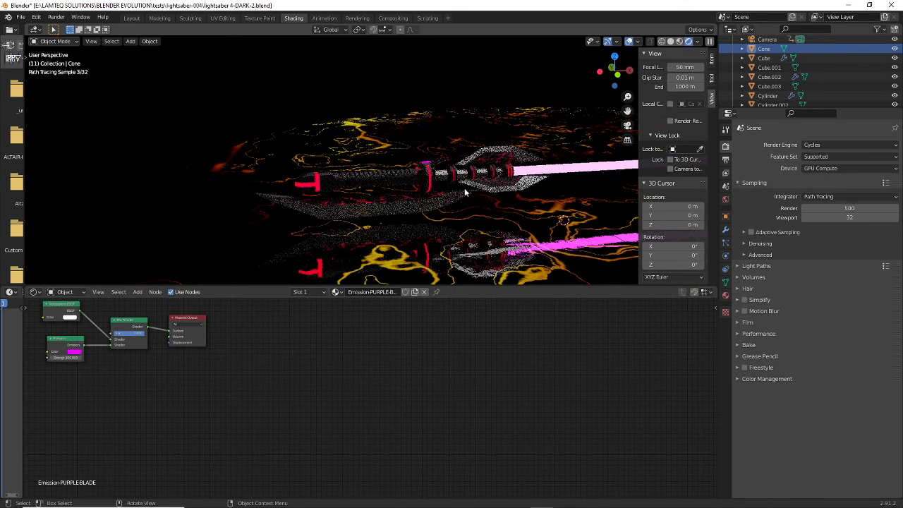